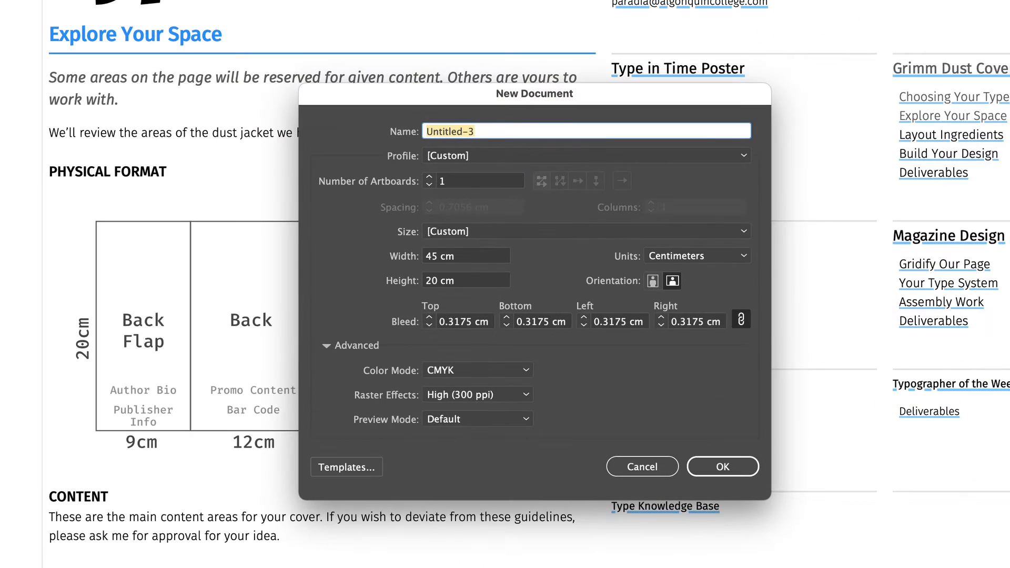
# - Base the new document on the Print profile and set its units to centimeters
pyautogui.click(487, 155)
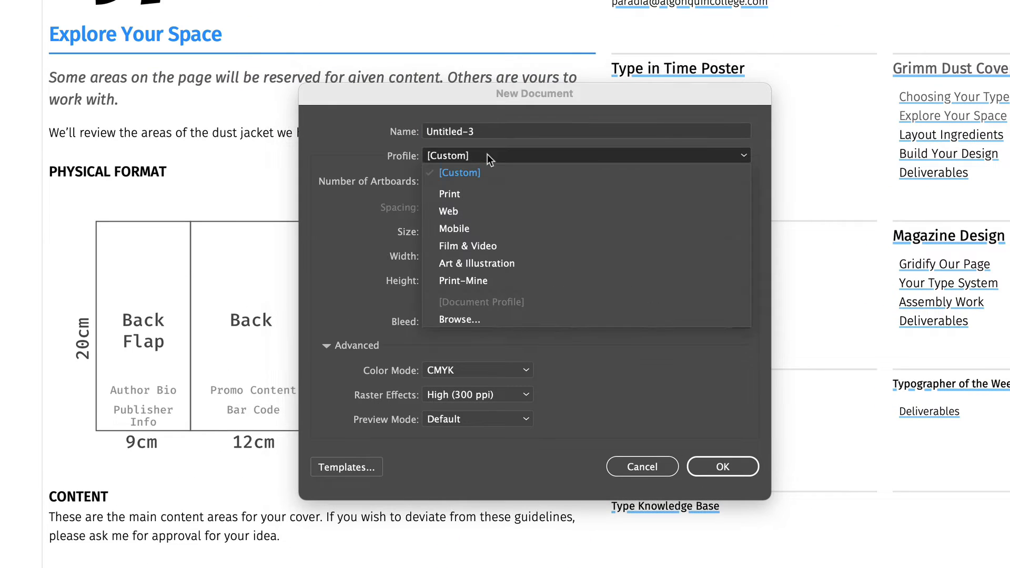
pyautogui.click(487, 196)
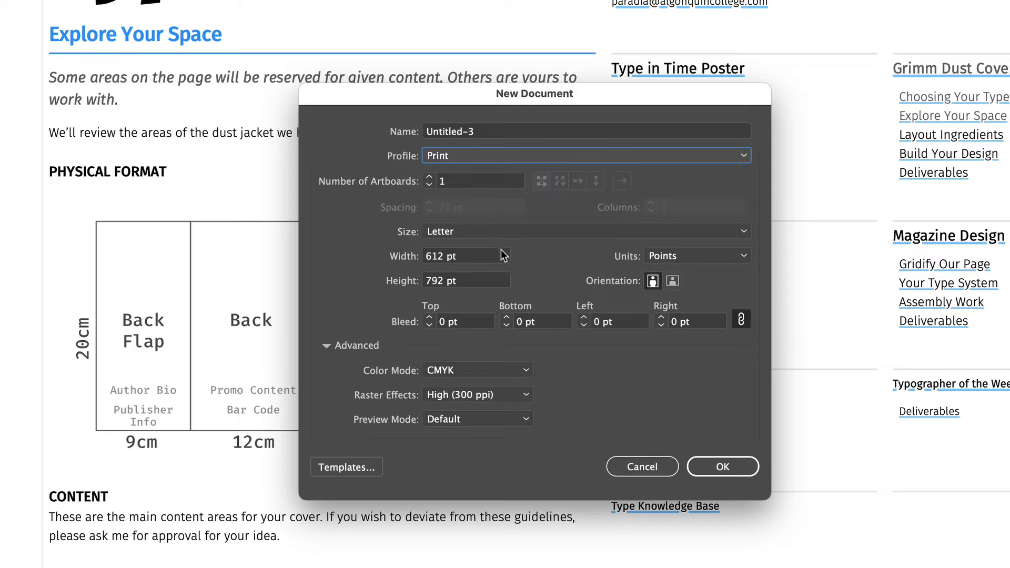
pyautogui.click(706, 256)
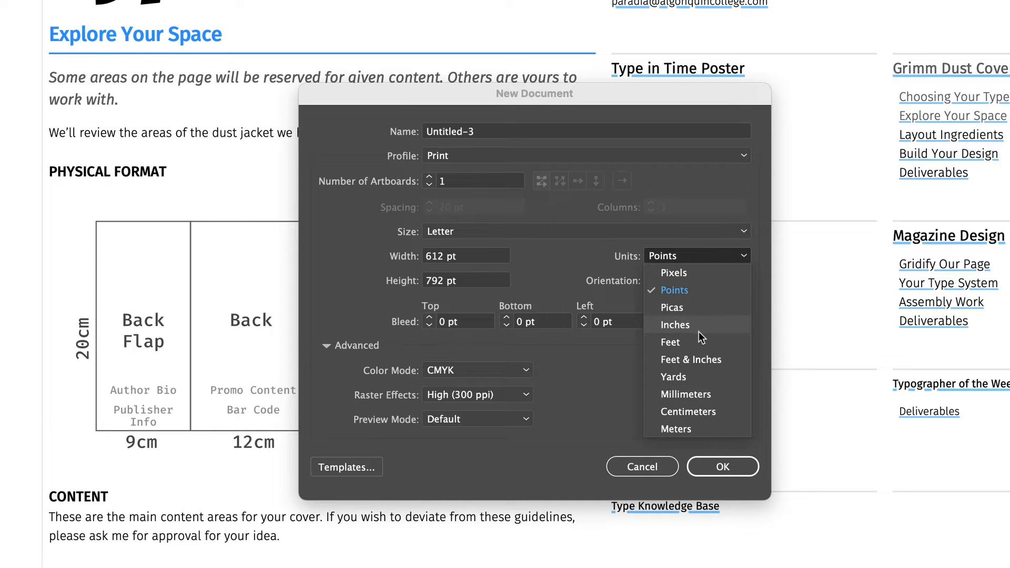
pyautogui.click(701, 412)
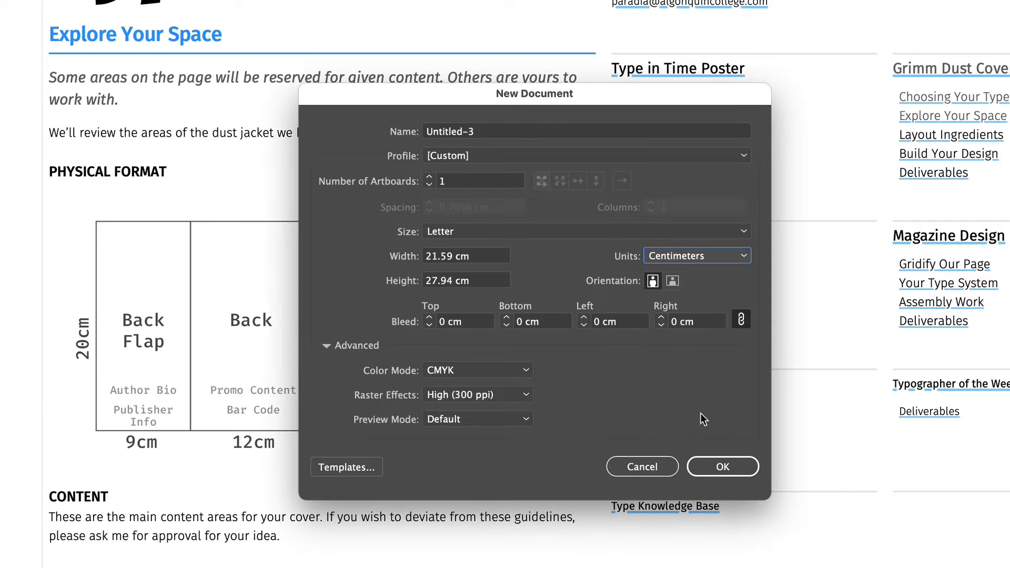
# - Set the new document's width to 45 cm and its height to 20 cm
pyautogui.hotkey('shift', 'Tab')
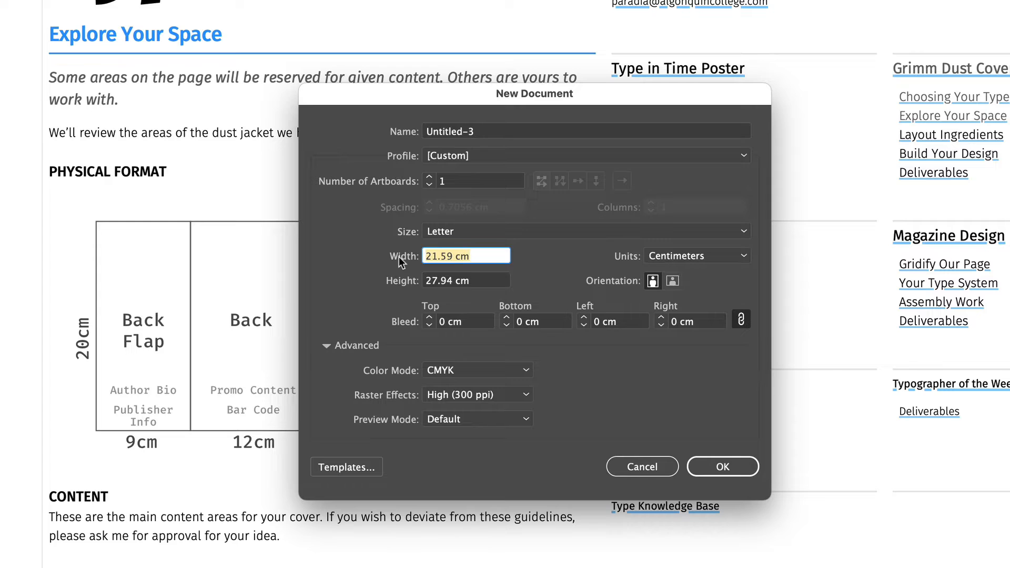
pyautogui.write('45')
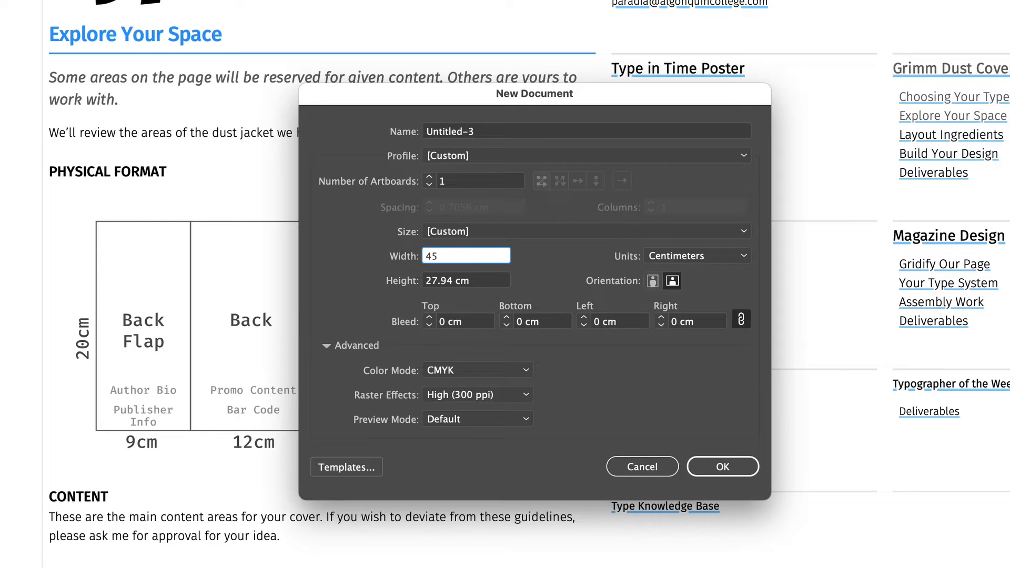
pyautogui.press('Tab')
pyautogui.write('20')
pyautogui.press('Tab')
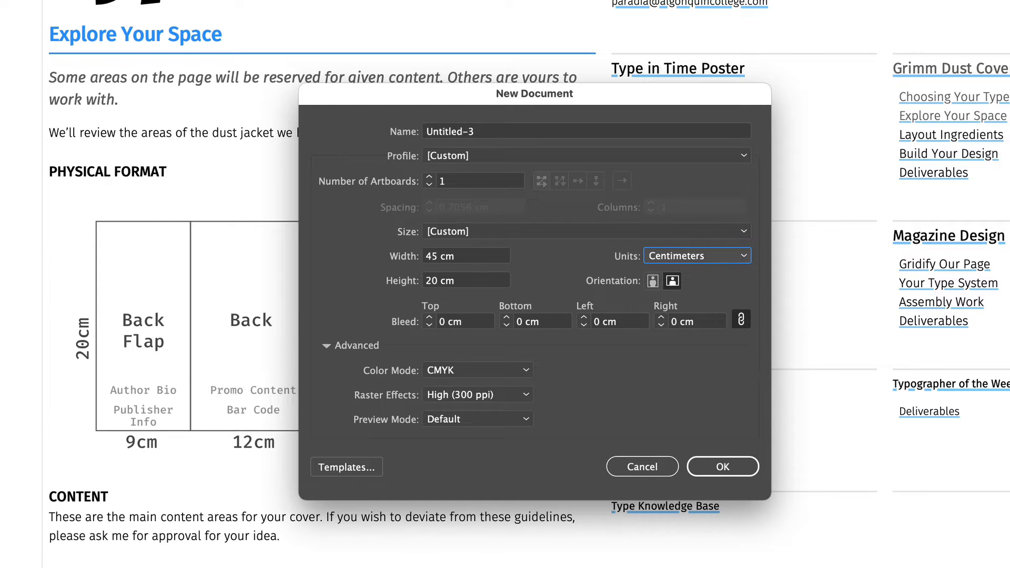
# - Set the bleed to 0p9 on all four sides and create the document
pyautogui.moveTo(505, 97); pyautogui.dragTo(914, 265)
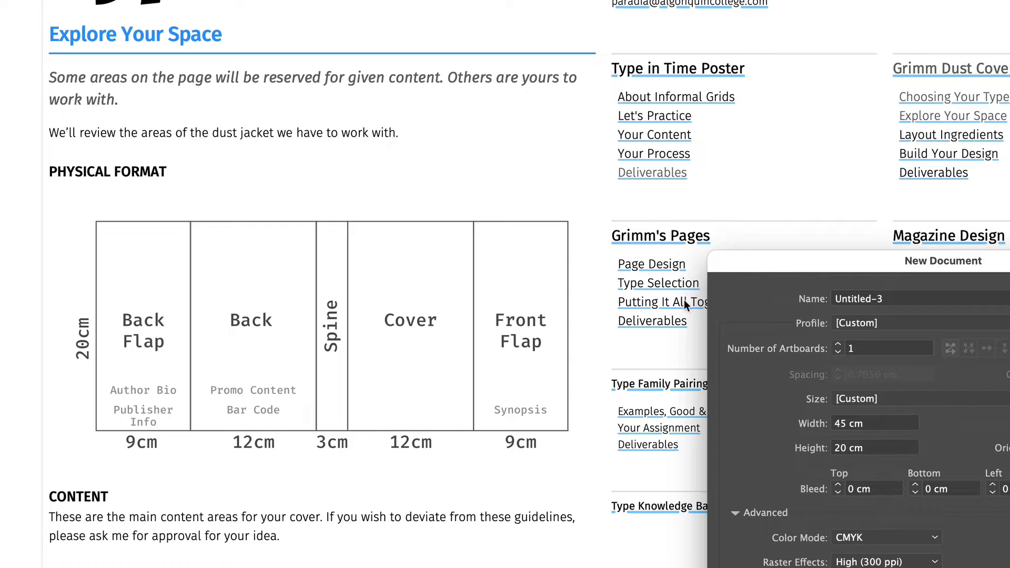
pyautogui.moveTo(750, 257); pyautogui.dragTo(224, 116)
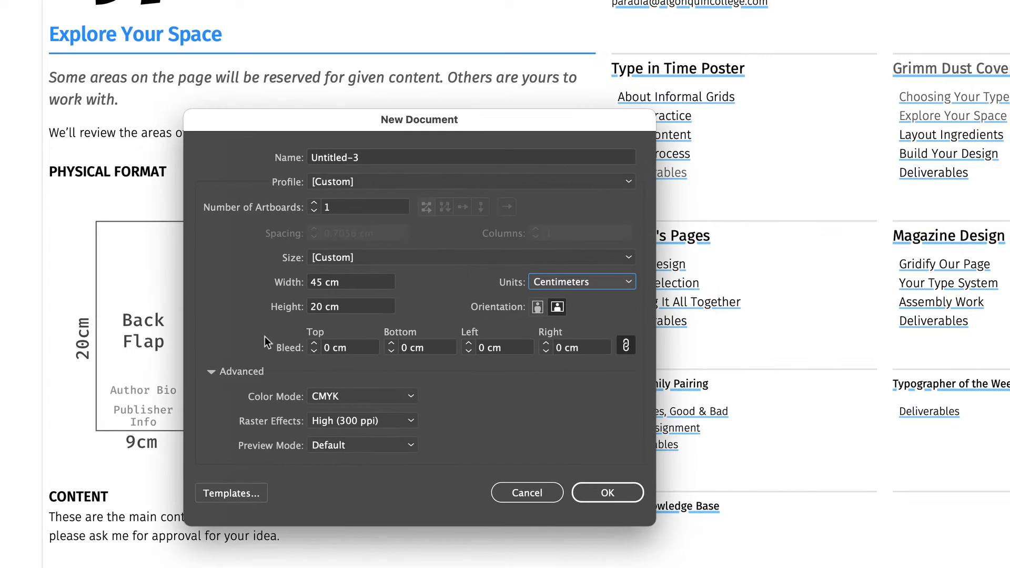
pyautogui.press('Tab')
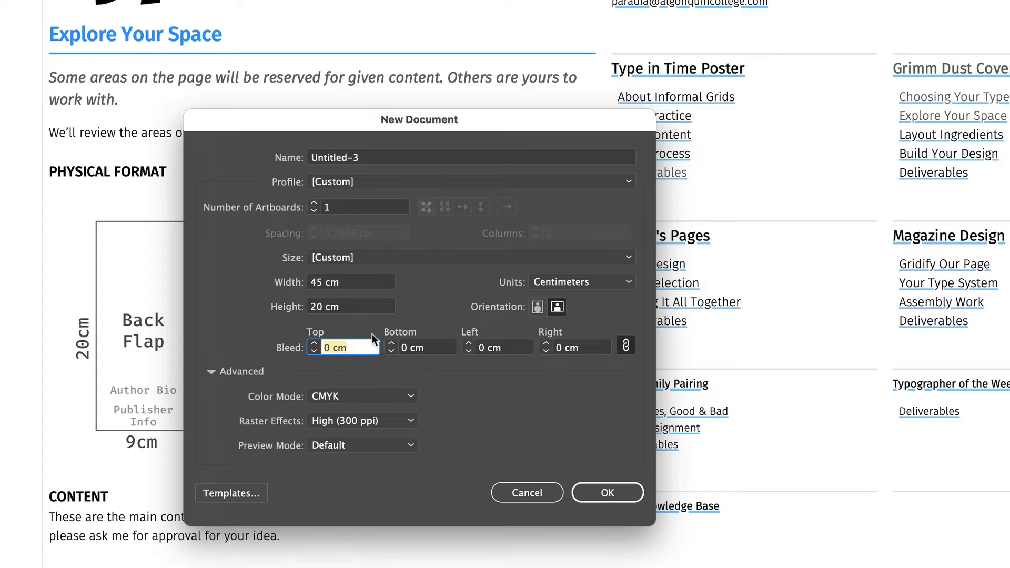
pyautogui.write('0p9')
pyautogui.press('Tab')
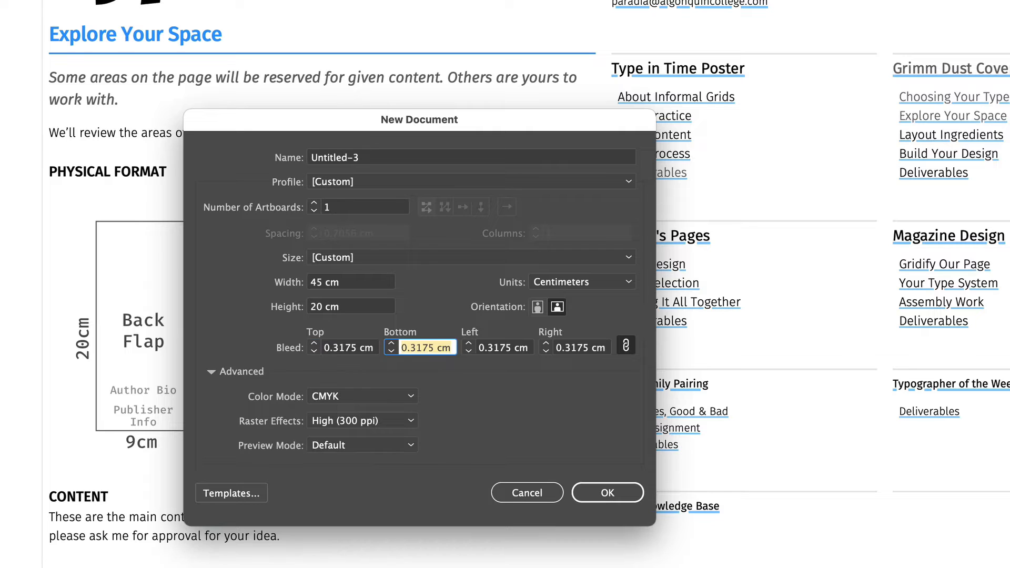
pyautogui.press('Tab')
pyautogui.press('Tab')
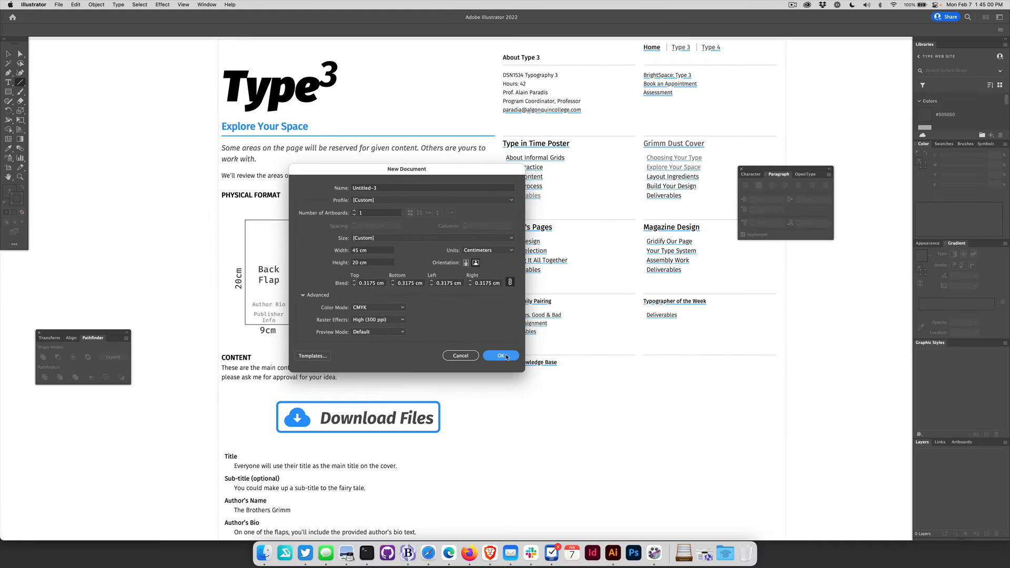
pyautogui.click(608, 493)
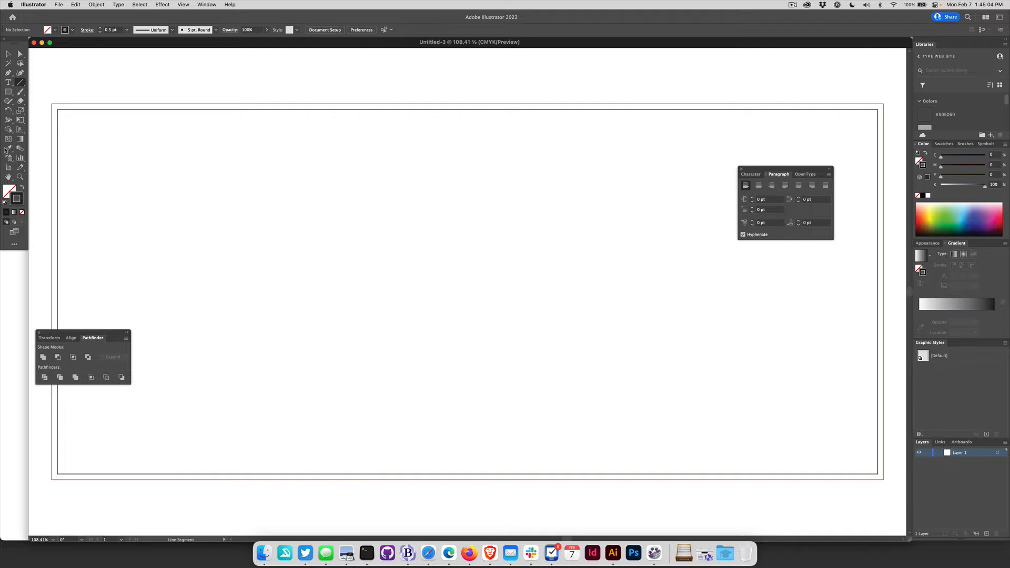
# - Bring up the Transform properties in place of the Pathfinder options
pyautogui.click(48, 339)
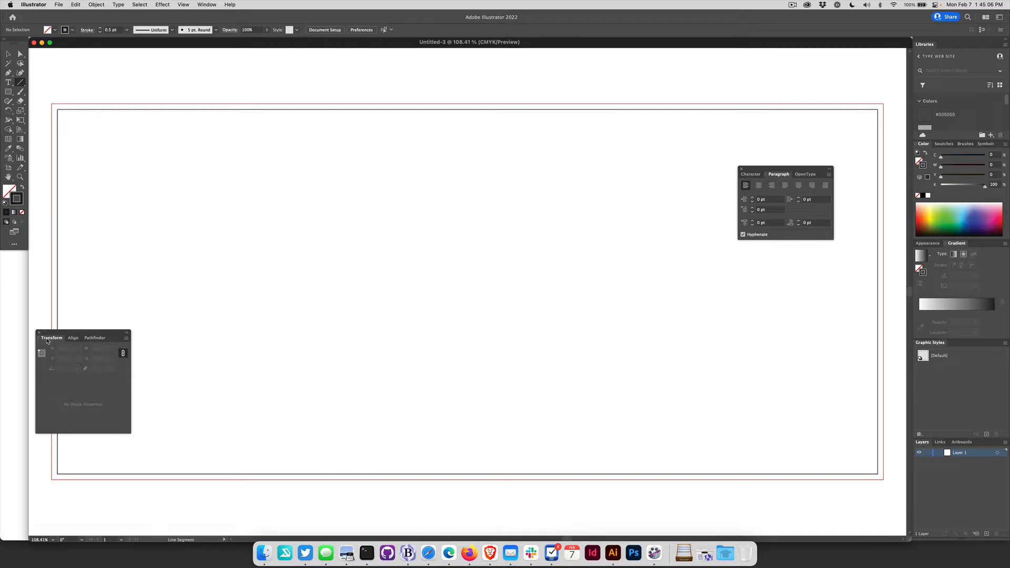
pyautogui.click(207, 4)
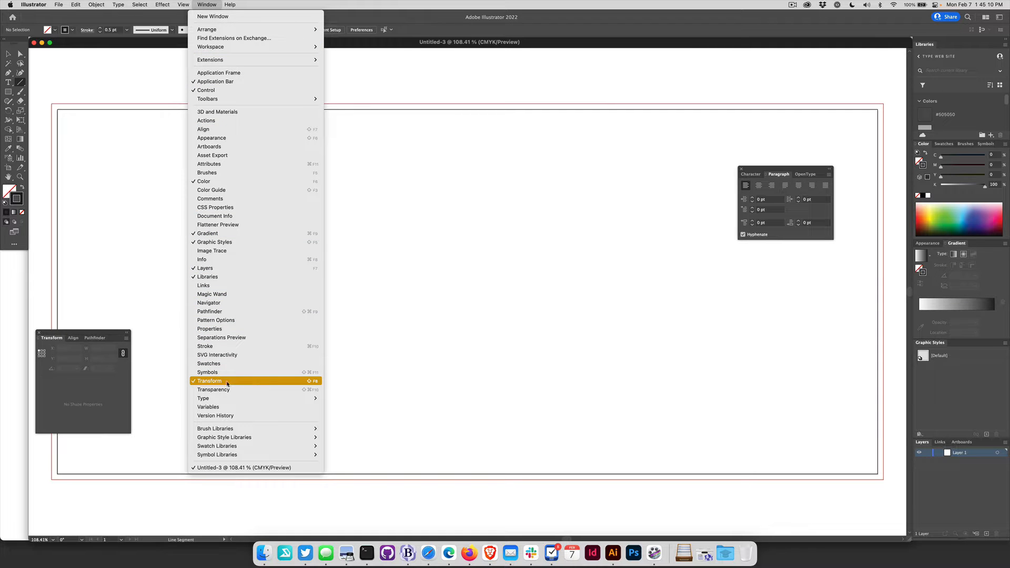
pyautogui.click(94, 334)
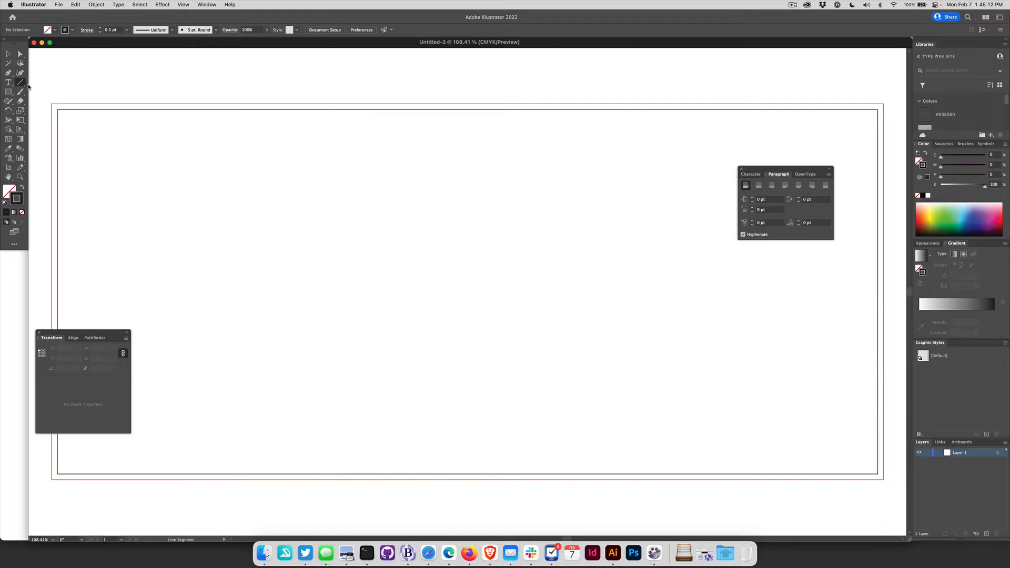
# - Set the stroke to the Registration swatch and draw a vertical line about 1.2 cm long in the upper part of the artboard
pyautogui.click(20, 83)
pyautogui.click(942, 144)
pyautogui.scroll(2, 952, 190)
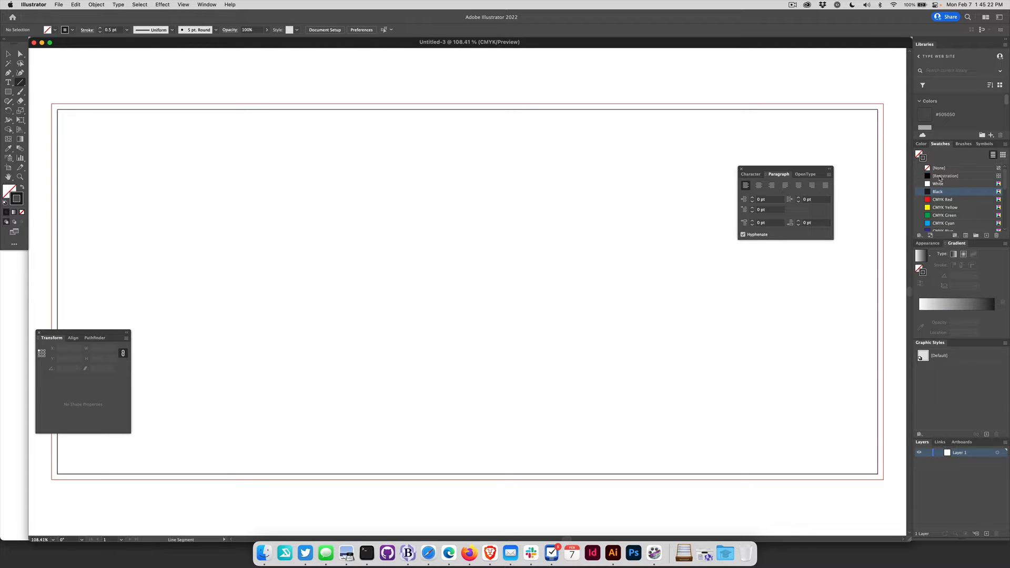
pyautogui.click(941, 177)
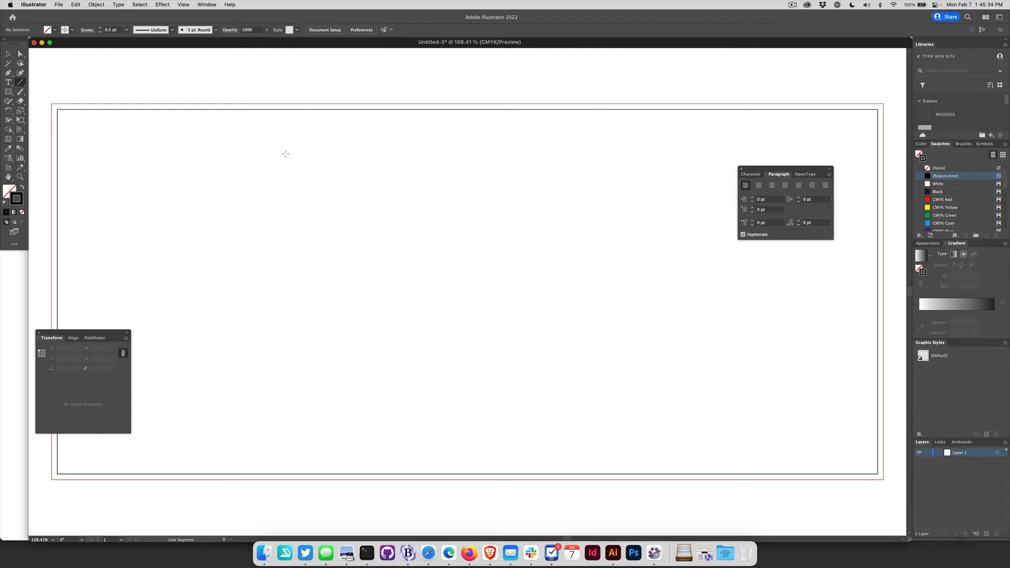
pyautogui.moveTo(285, 154); pyautogui.dragTo(286, 176)
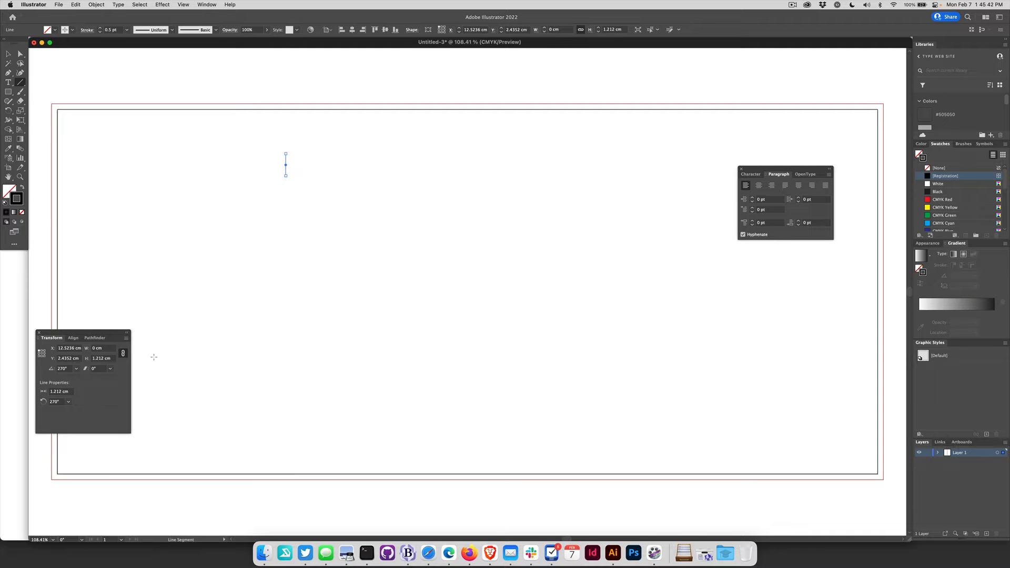
# - Set the line's height to 2 cm and move it above the artboard's bleed, aligned with the artboard's left edge at X 0 cm
pyautogui.click(104, 359)
pyautogui.write('2')
pyautogui.press('Return')
pyautogui.press('v')
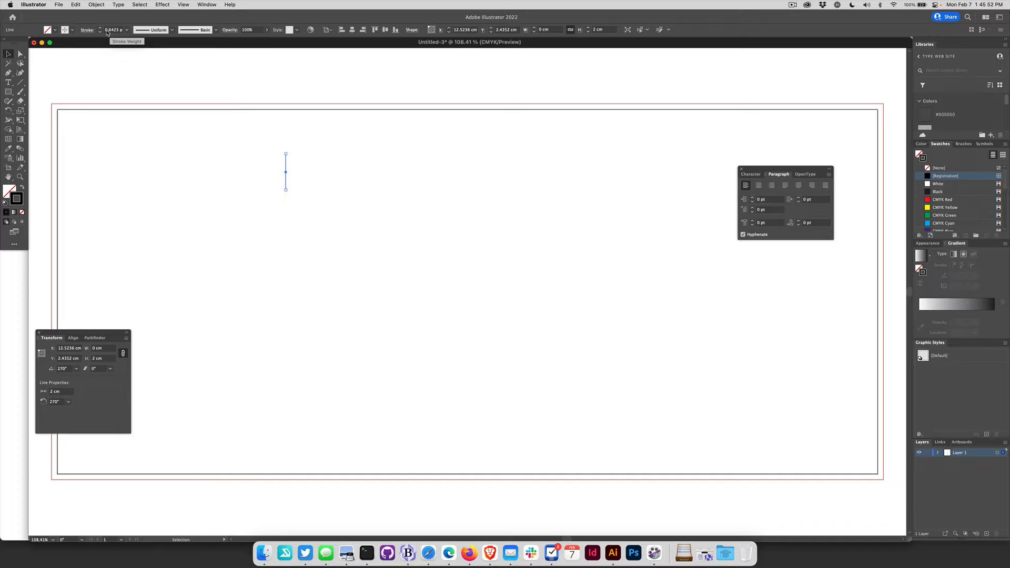
pyautogui.scroll(1, 150, 153)
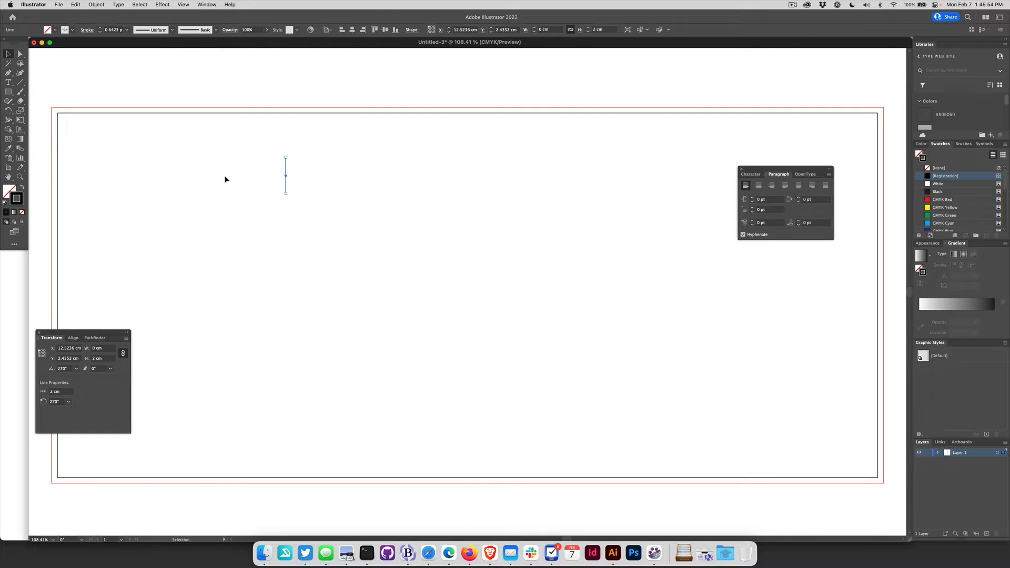
pyautogui.moveTo(286, 188); pyautogui.dragTo(57, 108)
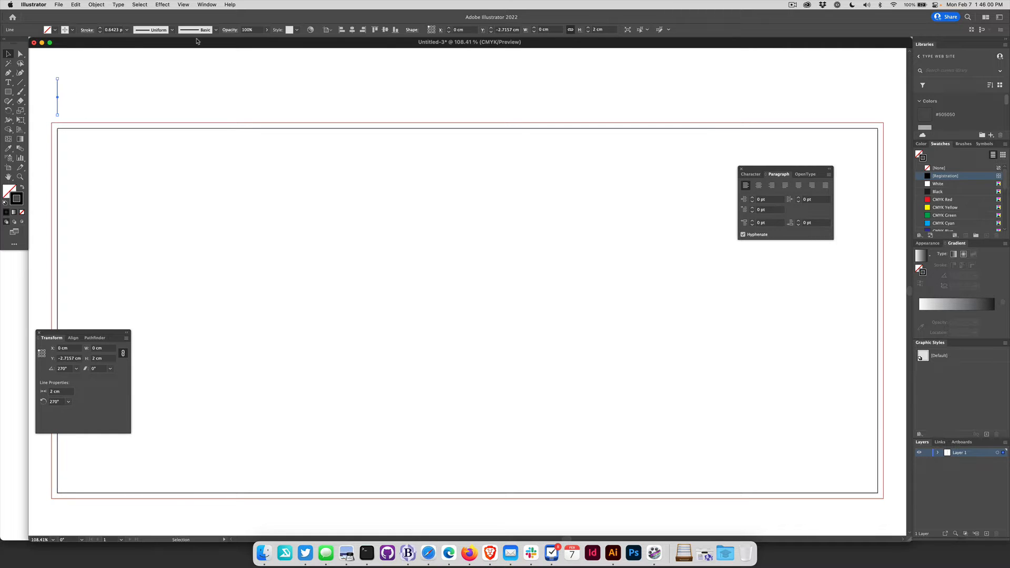
# - Check whether Smart Guides are enabled for the document view
pyautogui.click(184, 4)
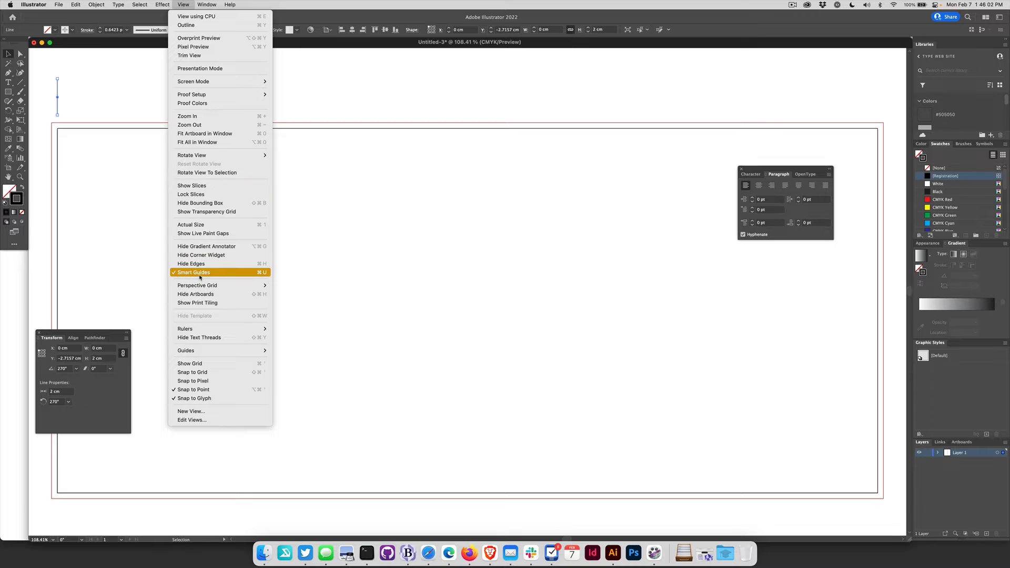
pyautogui.click(206, 274)
pyautogui.click(144, 271)
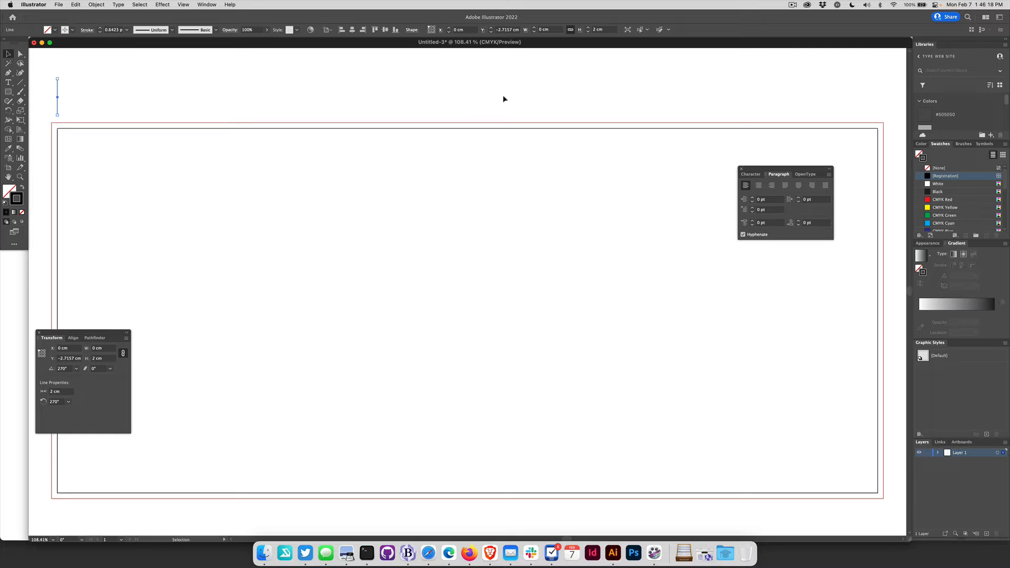
# - Switch to Safari to review the panel widths in the dust jacket diagram, and return to Illustrator
pyautogui.press('super+Tab')
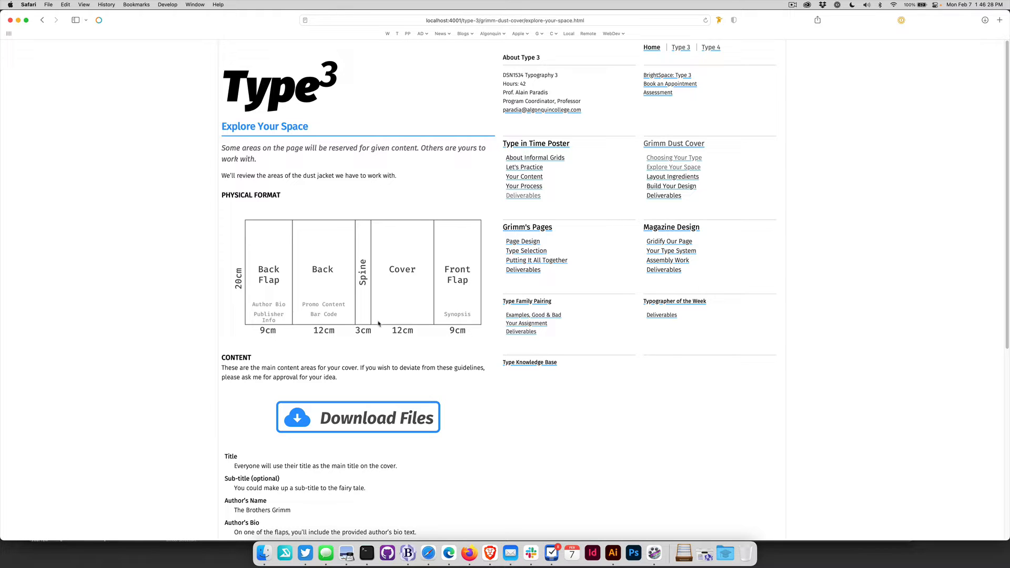
pyautogui.press('super+Tab')
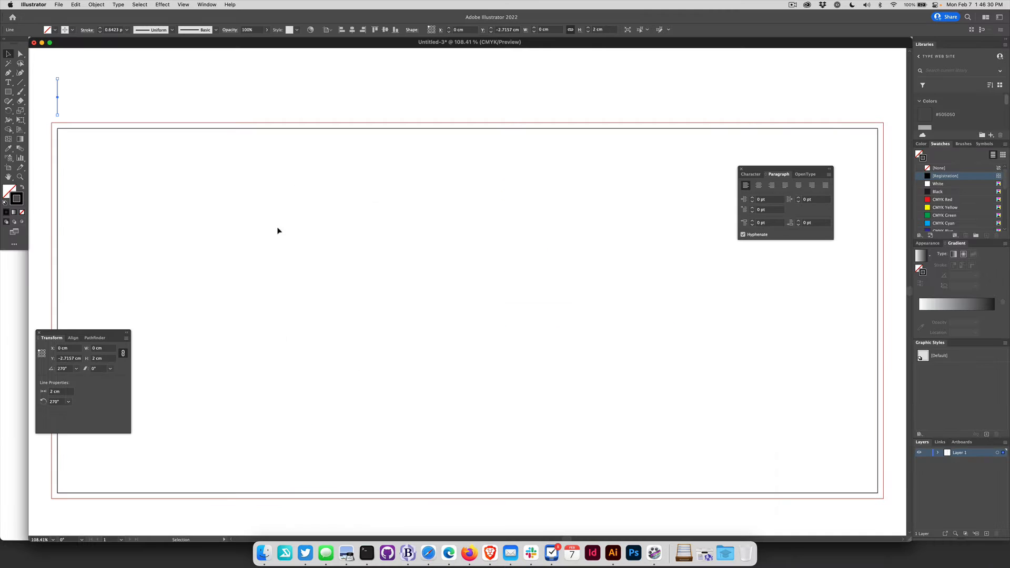
pyautogui.click(96, 124)
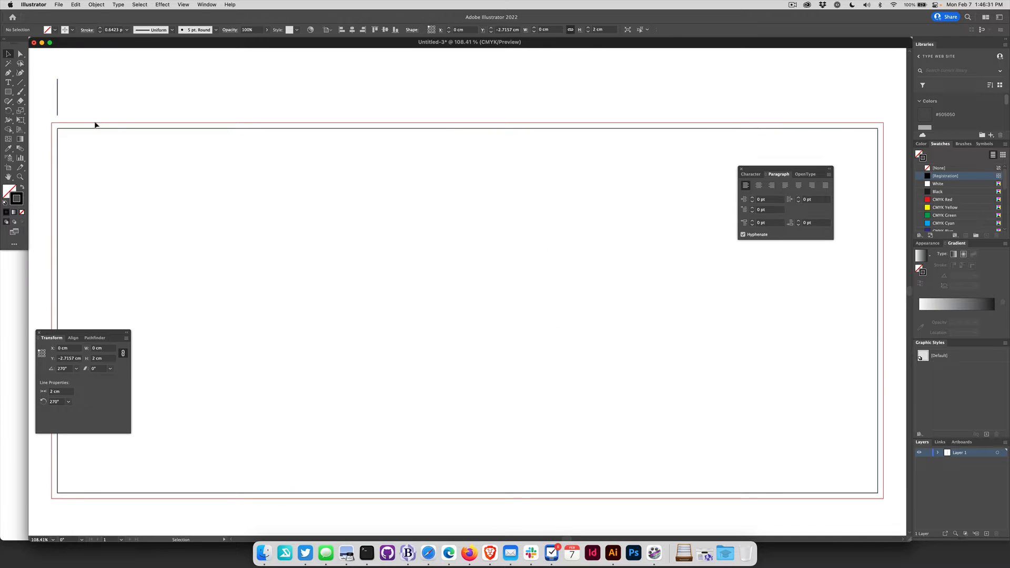
# - Set the stroke weight of the vertical line above the artboard to 0.5 pt
pyautogui.click(57, 99)
pyautogui.click(127, 30)
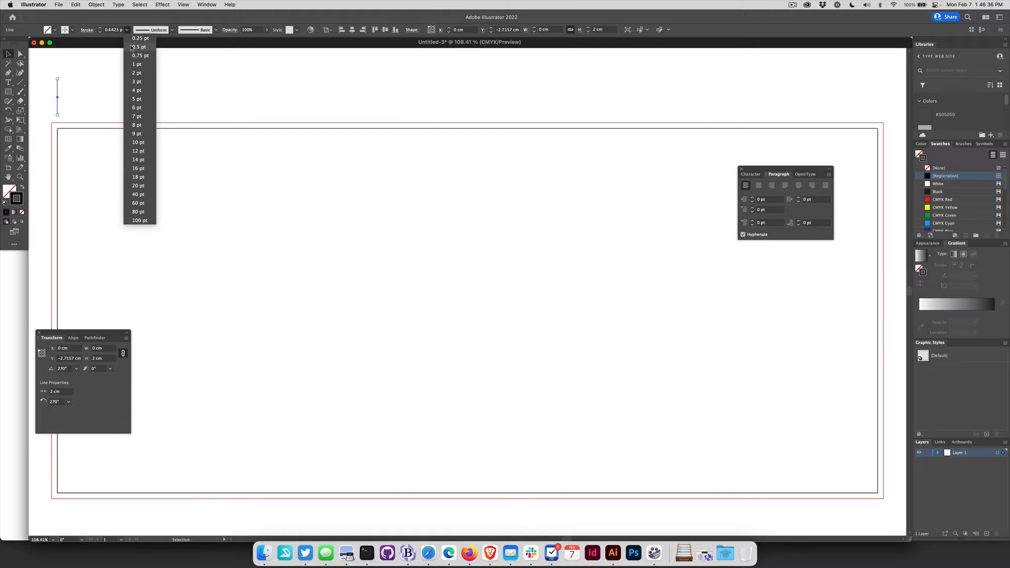
pyautogui.click(132, 47)
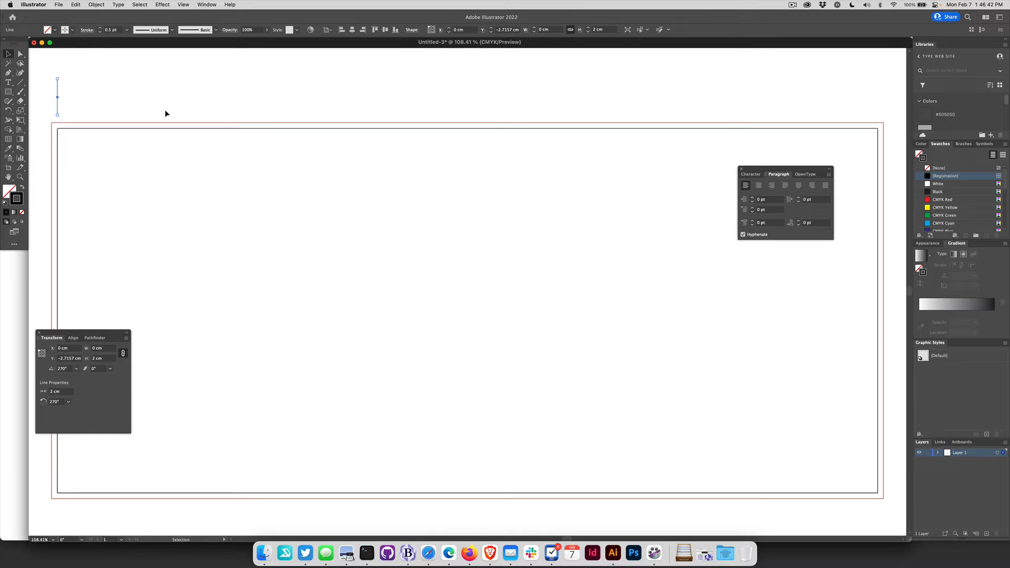
# - Copy the line with the Move command, offset 9 cm horizontally and 0 cm vertically, to mark the back flap's fold
pyautogui.press('Return')
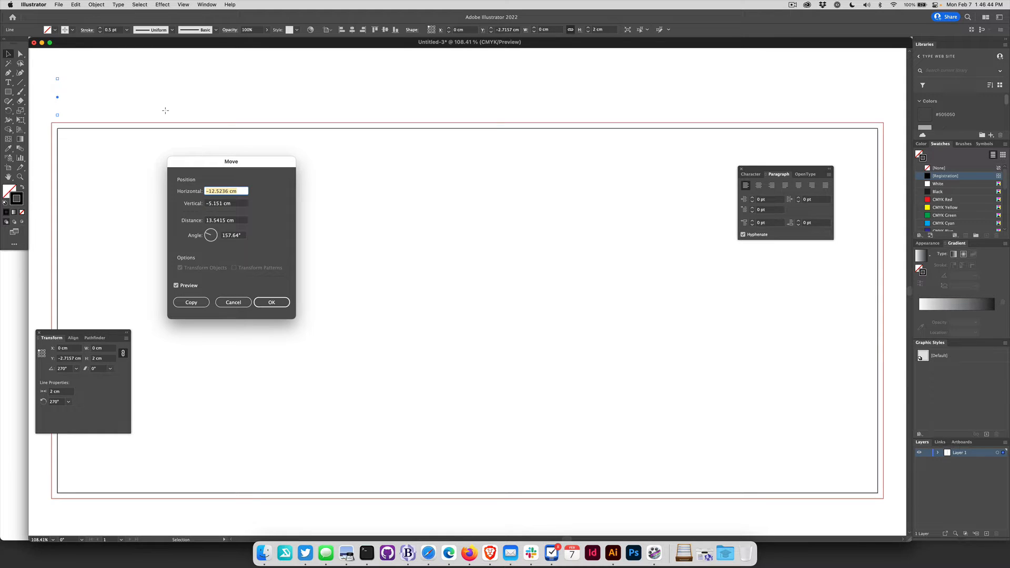
pyautogui.write('9')
pyautogui.press('Tab')
pyautogui.write('0')
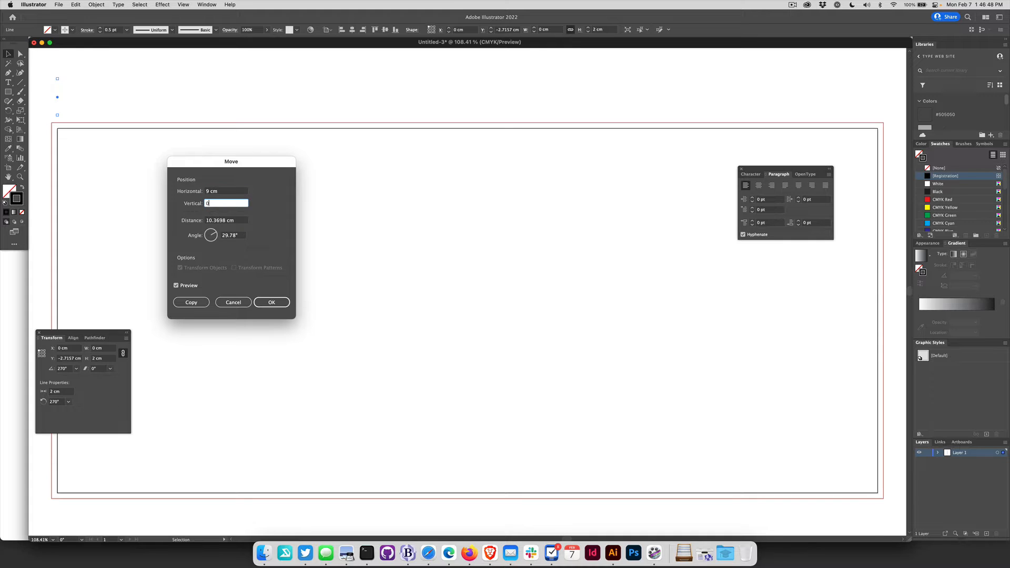
pyautogui.press('Tab')
pyautogui.click(195, 306)
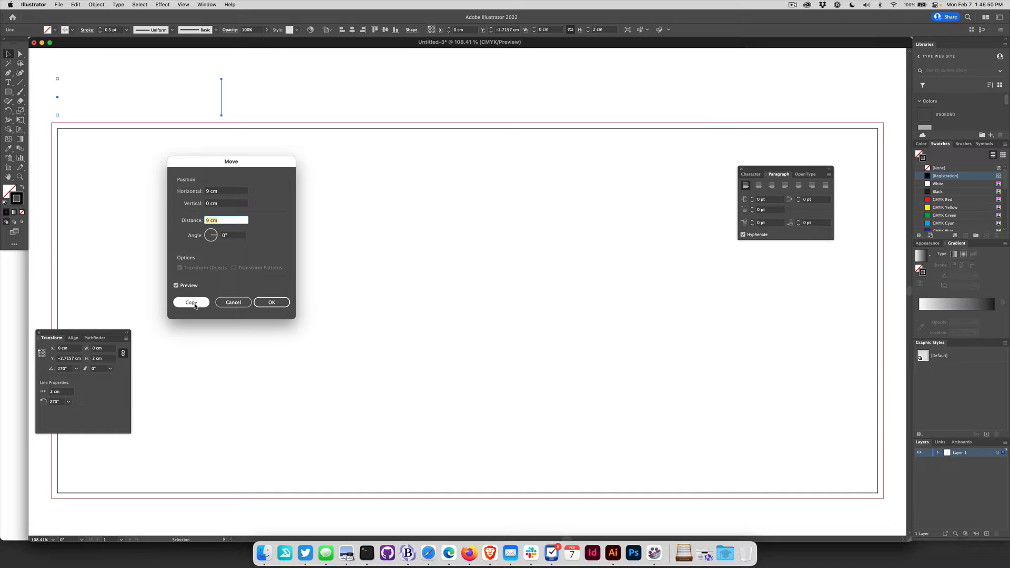
pyautogui.click(198, 304)
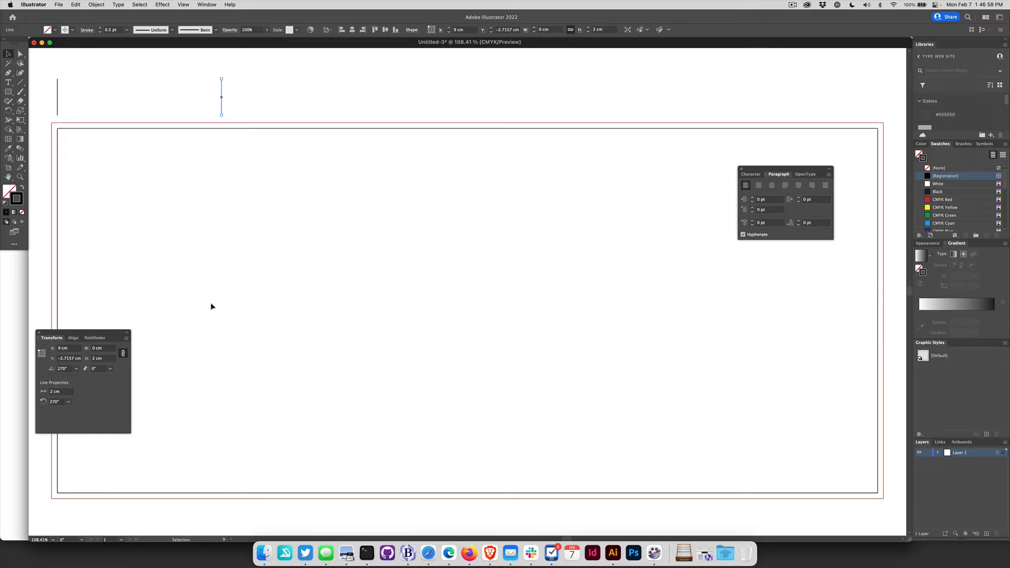
# - Copy the new fold line another 12 cm horizontally with the Move command to mark the back cover's edge at the spine
pyautogui.press('Return')
pyautogui.write('12')
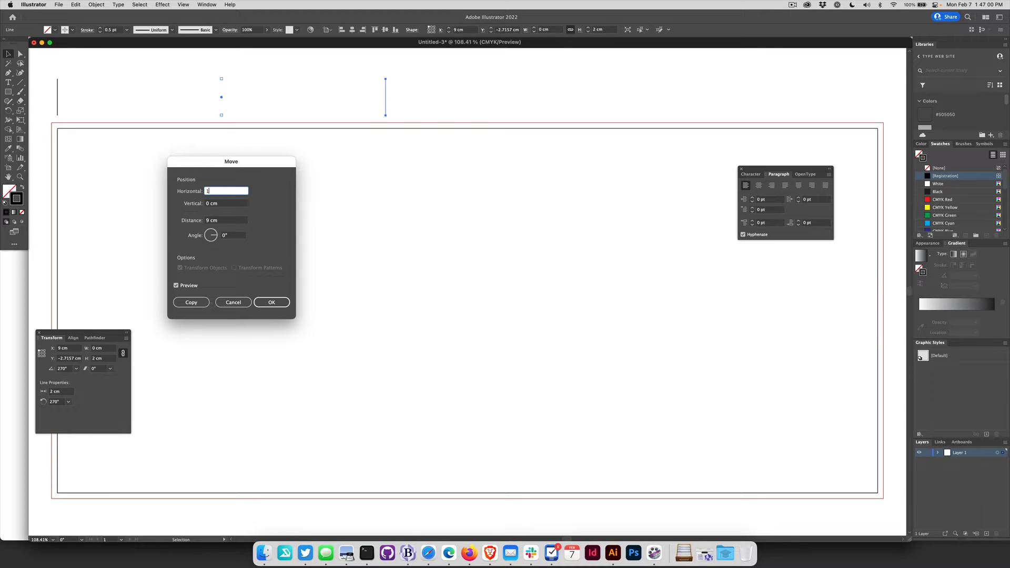
pyautogui.click(196, 304)
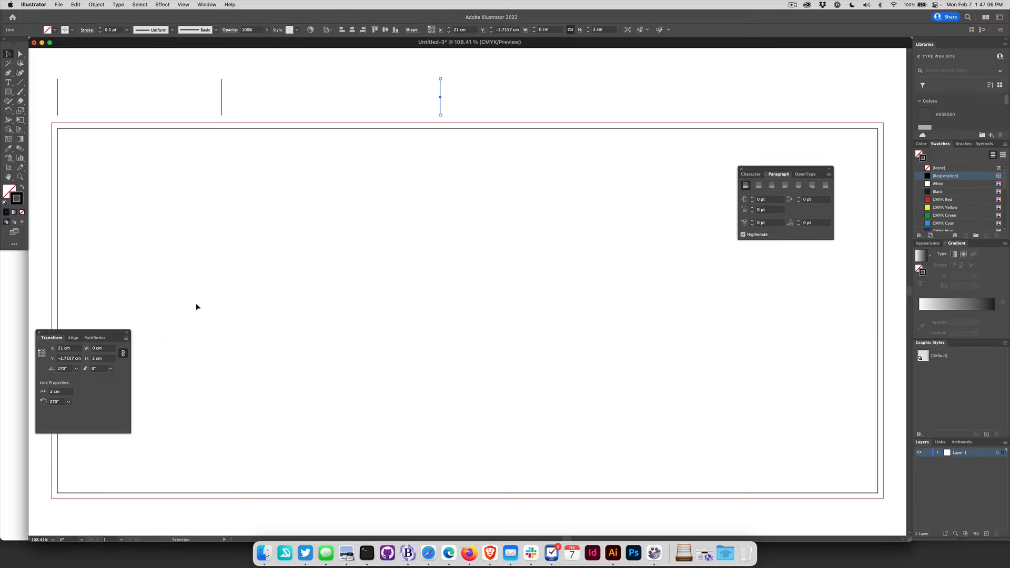
# - Copy the newest vertical line 3 cm horizontally with the Move command to mark the front edge of the spine
pyautogui.press('Return')
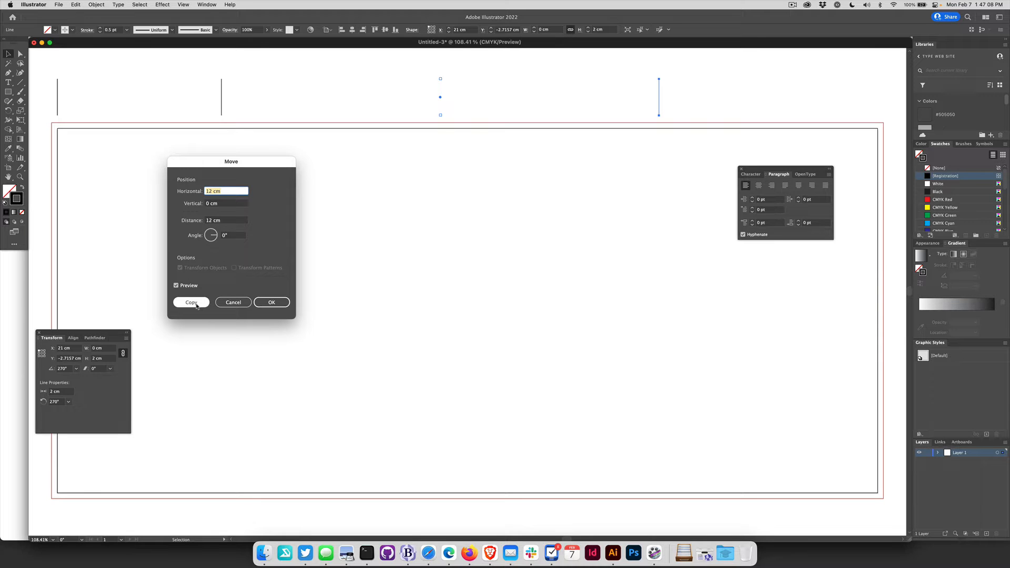
pyautogui.press('super+Tab')
pyautogui.press('super+Tab')
pyautogui.write('3')
pyautogui.click(192, 303)
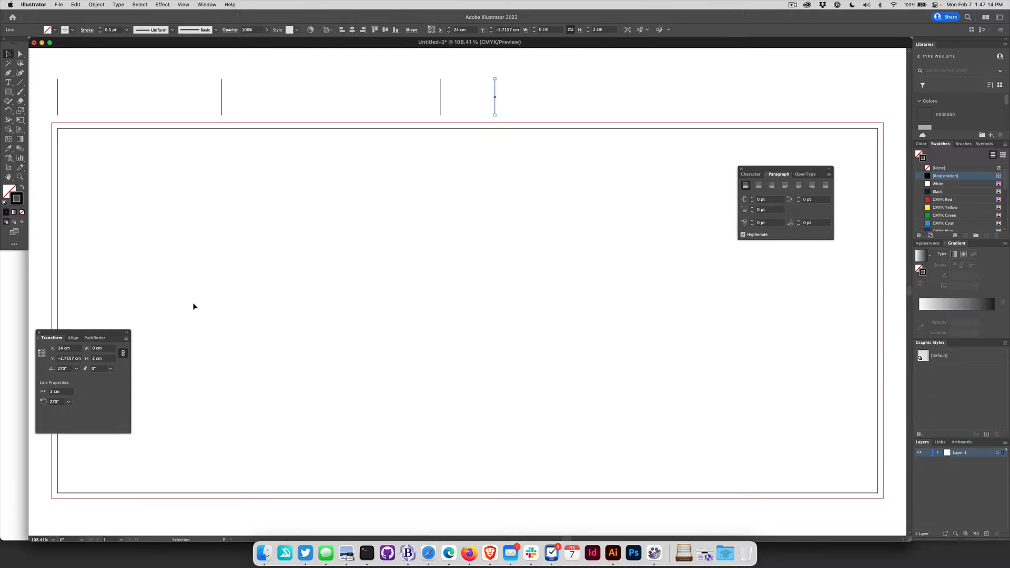
# - Copy the spine's second edge mark 12 cm horizontally with the Move command to mark the front flap's fold
pyautogui.press('Return')
pyautogui.write('12')
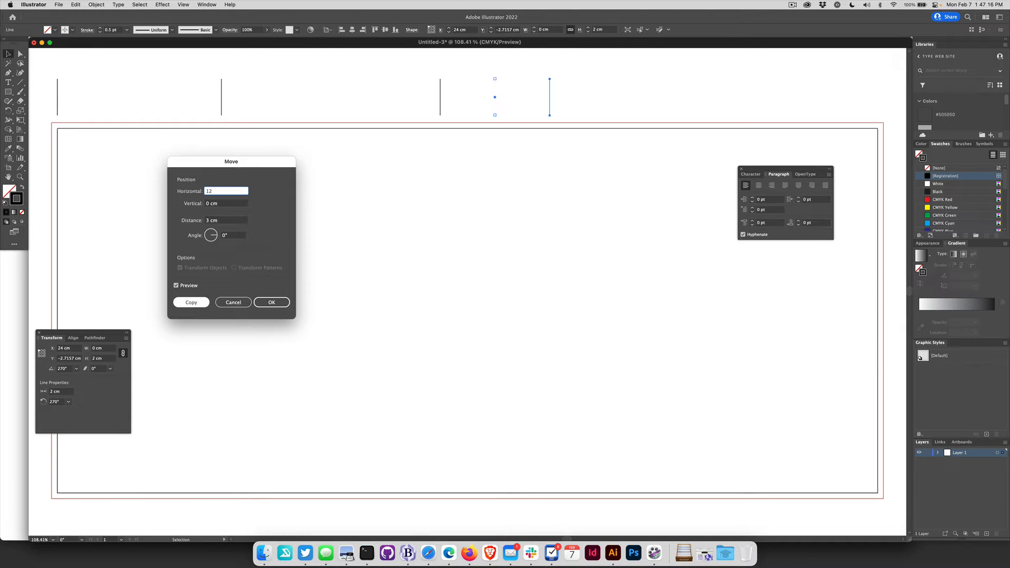
pyautogui.click(189, 303)
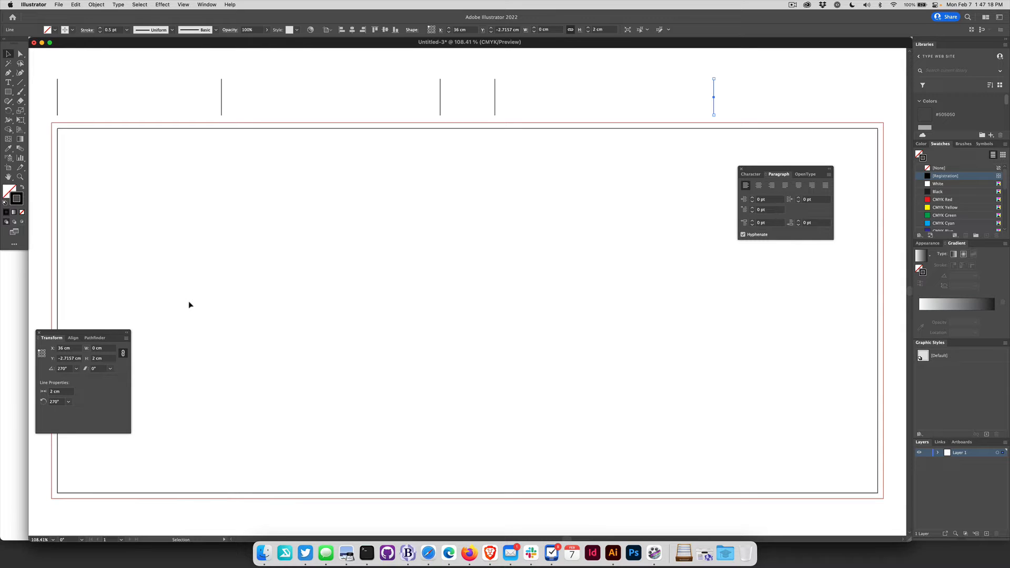
# - Copy the front flap's fold line 9 cm horizontally with the Move command to mark the jacket's outer edge
pyautogui.press('Return')
pyautogui.write('9')
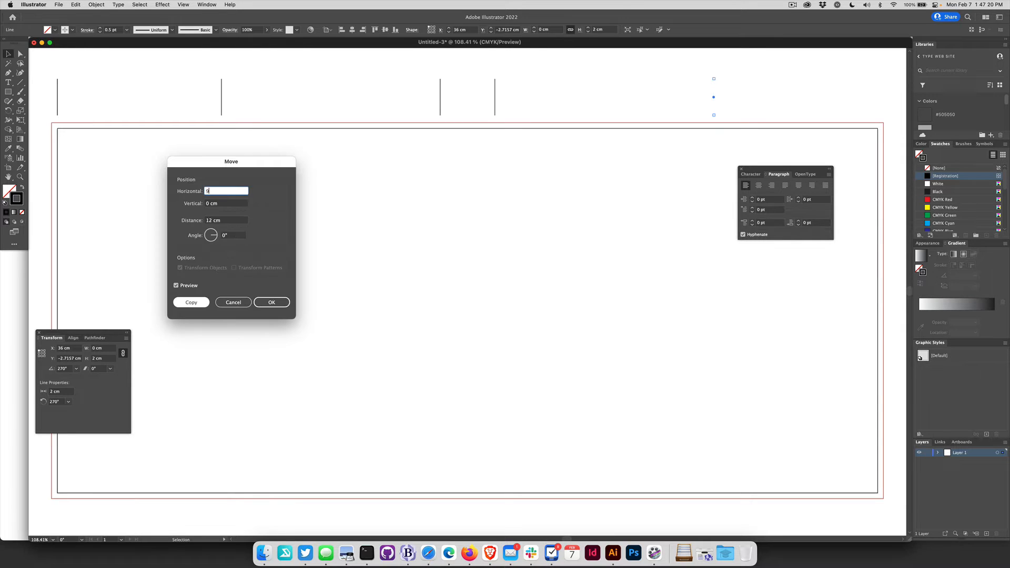
pyautogui.click(197, 302)
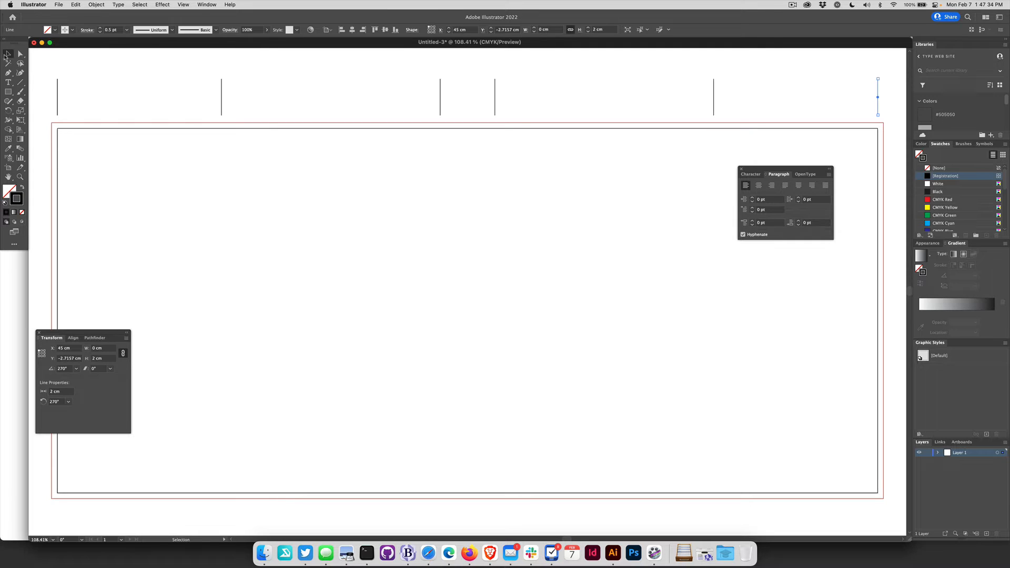
# - Duplicate all six vertical marks straight down to just below the artboard, with their upper ends at the bottom bleed edge
pyautogui.click(443, 282)
pyautogui.press('super+minus')
pyautogui.press('super+minus')
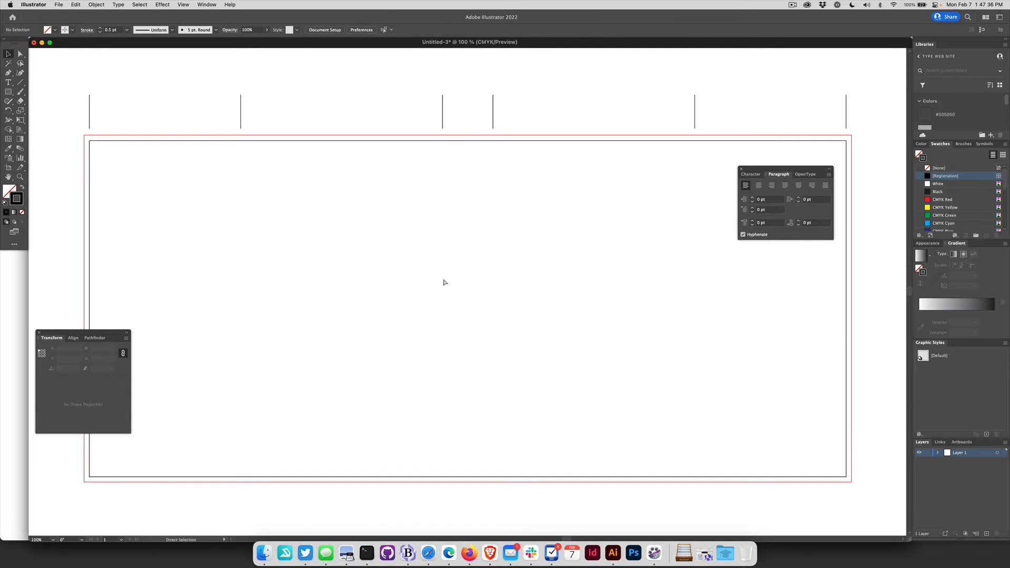
pyautogui.moveTo(184, 127); pyautogui.dragTo(726, 199)
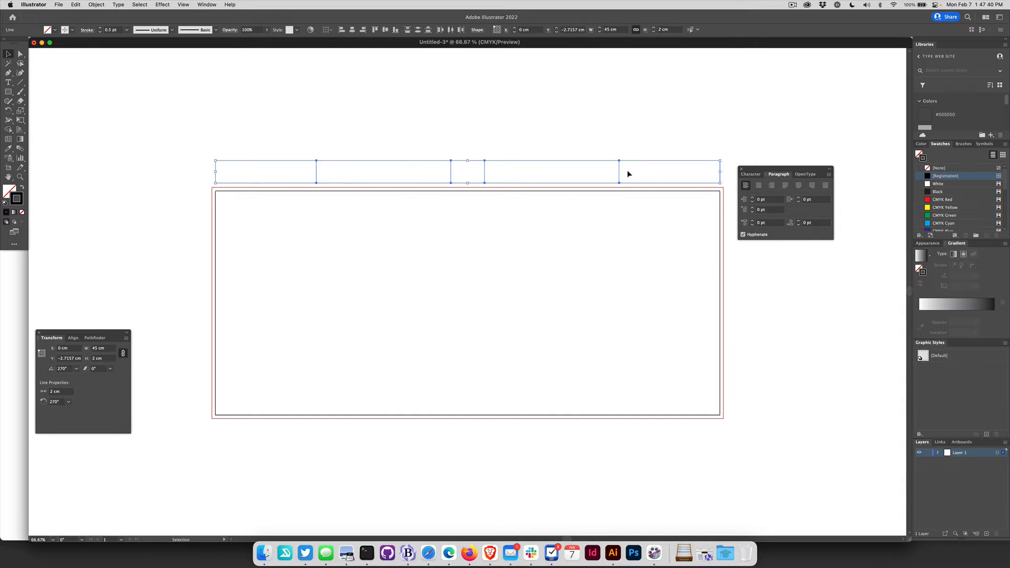
pyautogui.moveTo(619, 172); pyautogui.dragTo(620, 428)
pyautogui.click(611, 438)
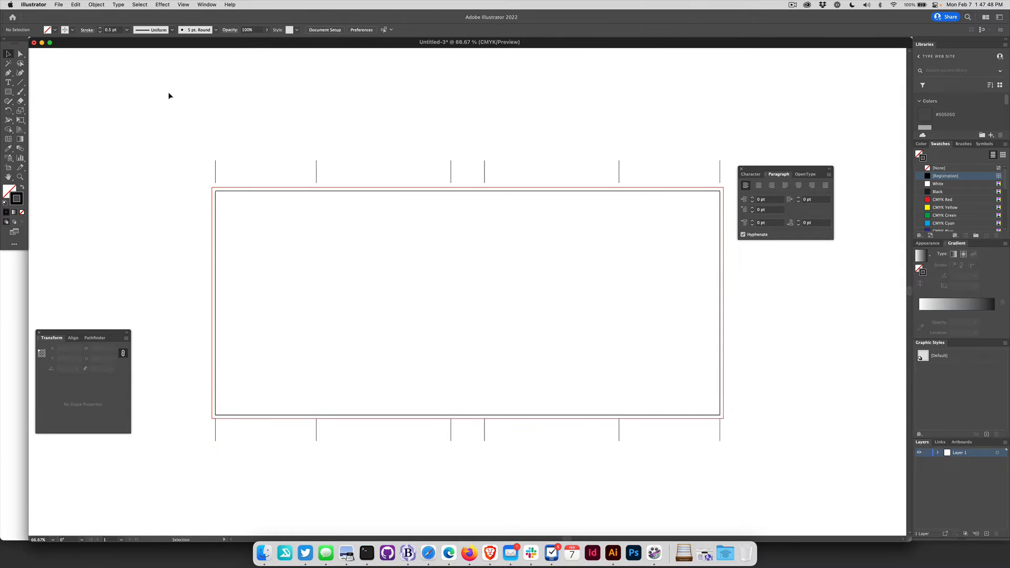
# - Move the six marks above the artboard straight down until their lower ends touch the top bleed edge
pyautogui.moveTo(184, 123); pyautogui.dragTo(755, 184)
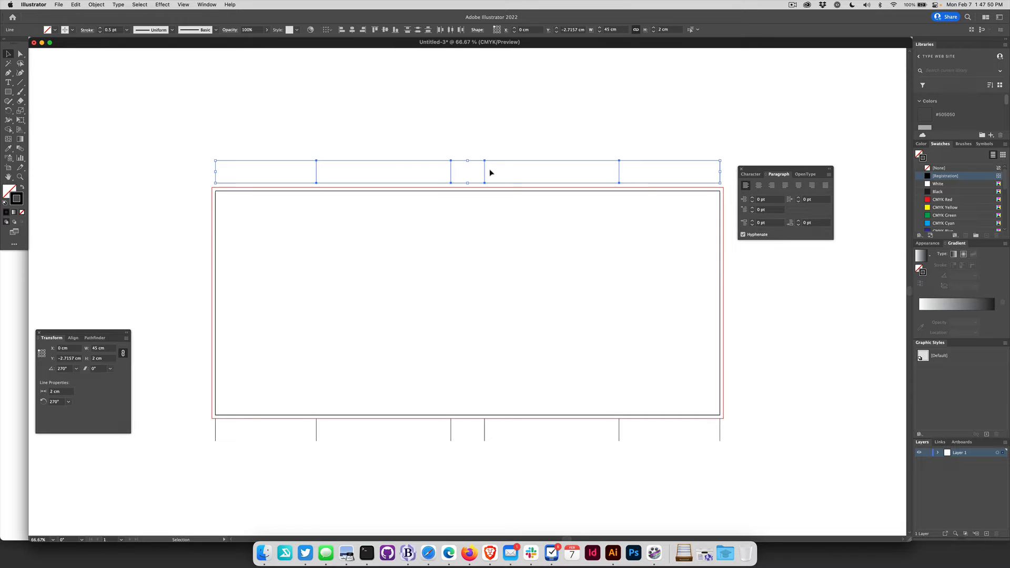
pyautogui.moveTo(485, 172)
pyautogui.mouseDown()
pyautogui.moveTo(486, 138)
pyautogui.moveTo(482, 176)
pyautogui.mouseUp()
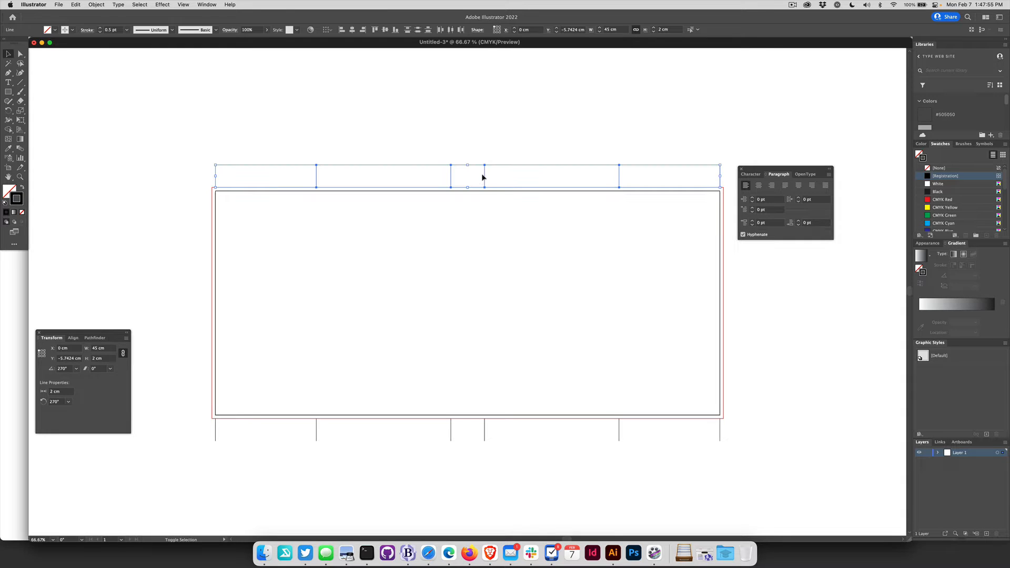
pyautogui.click(511, 138)
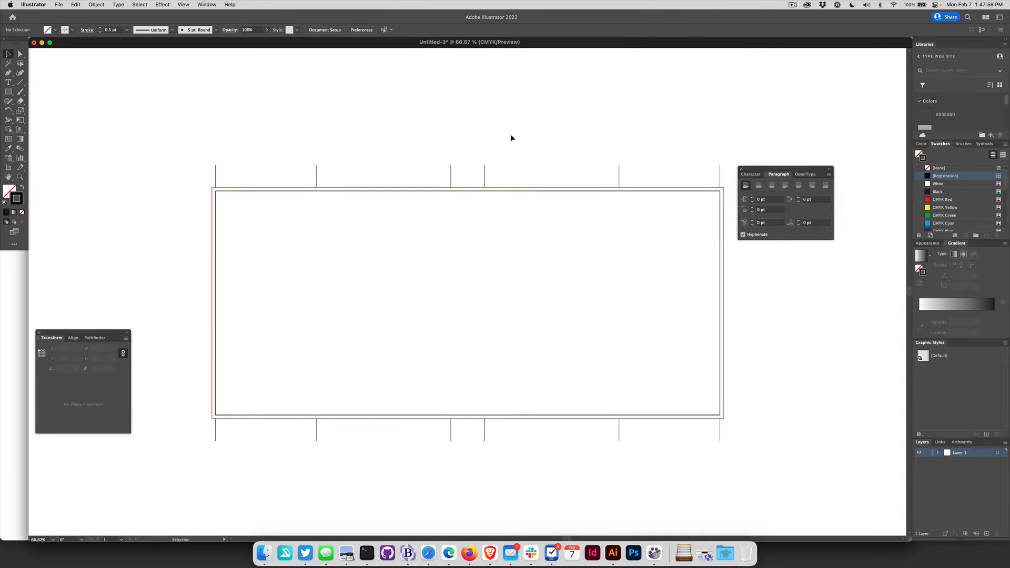
# - Try to stretch the back cover's spine-edge mark down across the artboard to its matching lower mark, and undo it
pyautogui.press('a')
pyautogui.moveTo(451, 187); pyautogui.dragTo(451, 432)
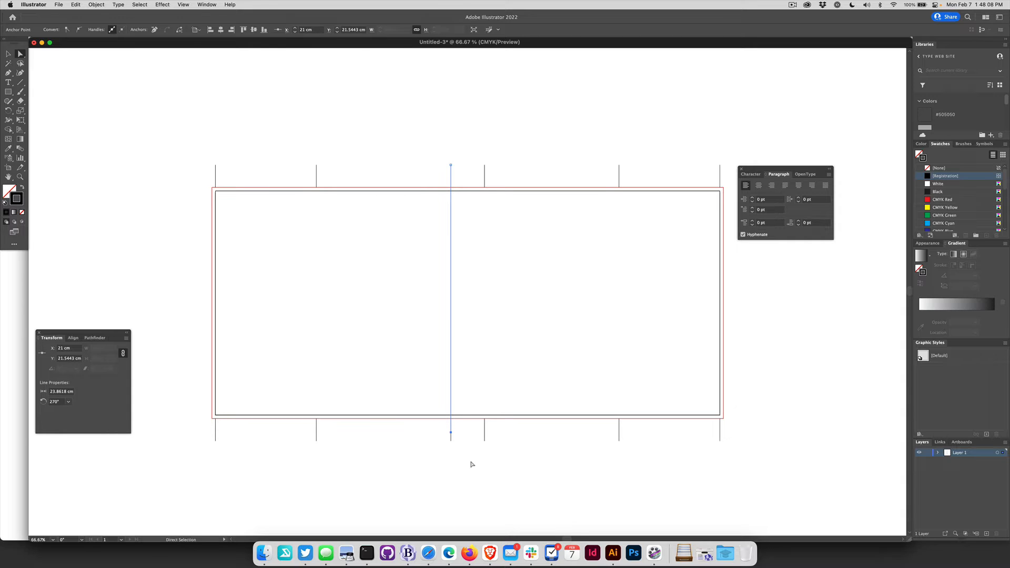
pyautogui.press('super+z')
pyautogui.click(293, 230)
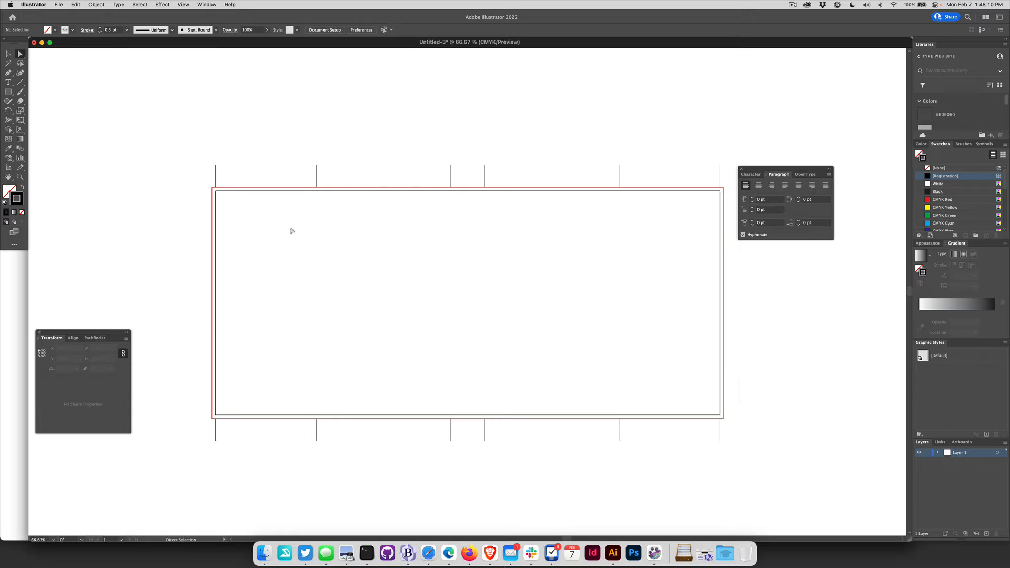
# - Duplicate the first mark above the back flap's outer edge to beside the artboard's upper corner and rotate the copy 90°
pyautogui.press('v')
pyautogui.moveTo(217, 178); pyautogui.dragTo(197, 194)
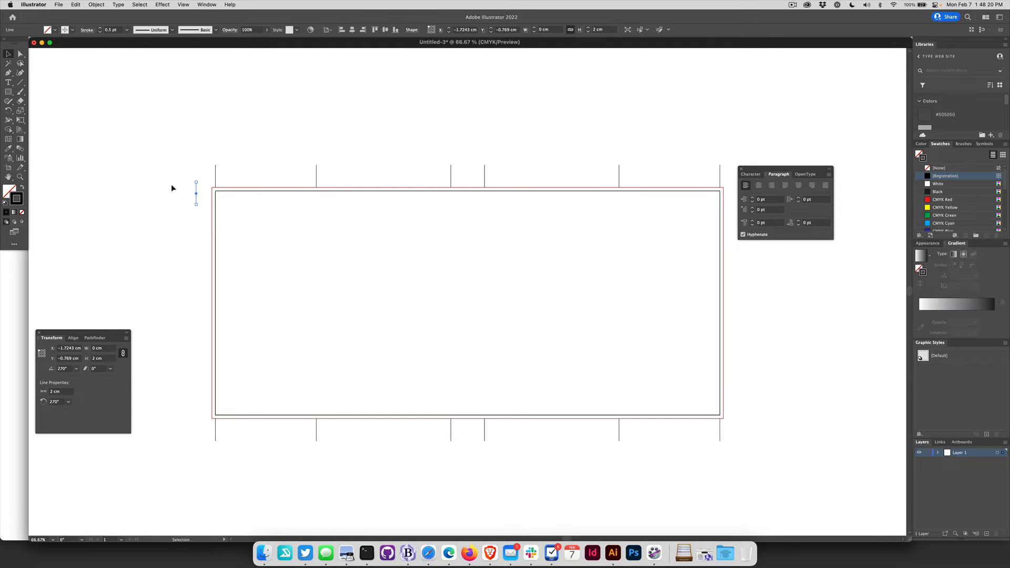
pyautogui.press('r')
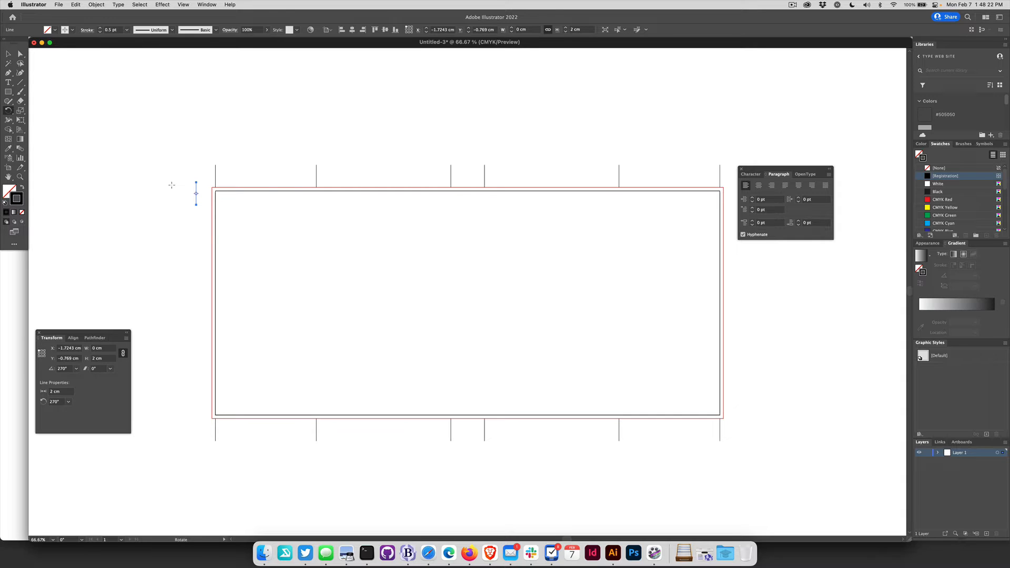
pyautogui.press('Return')
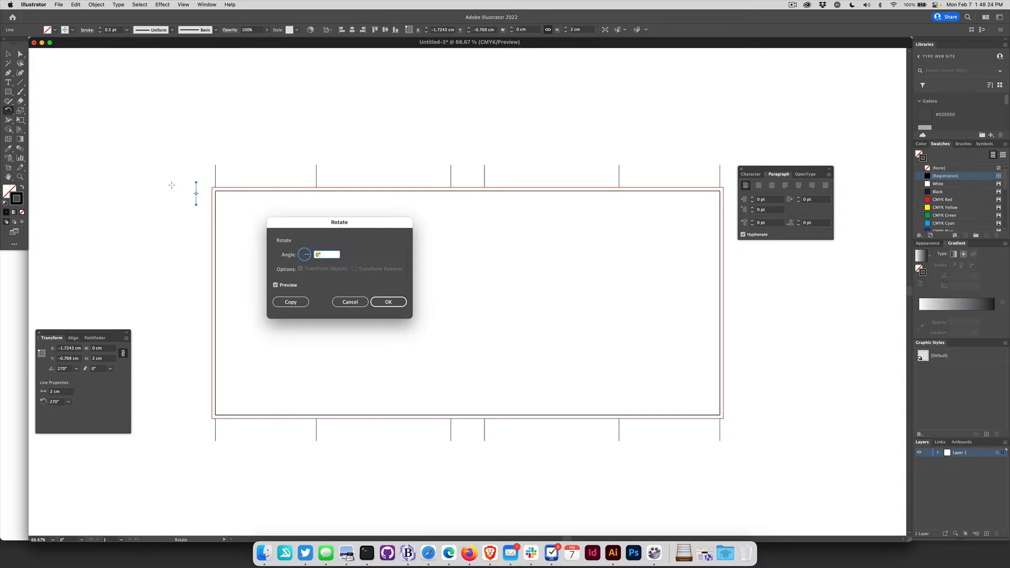
pyautogui.write('90')
pyautogui.press('Tab')
pyautogui.click(397, 304)
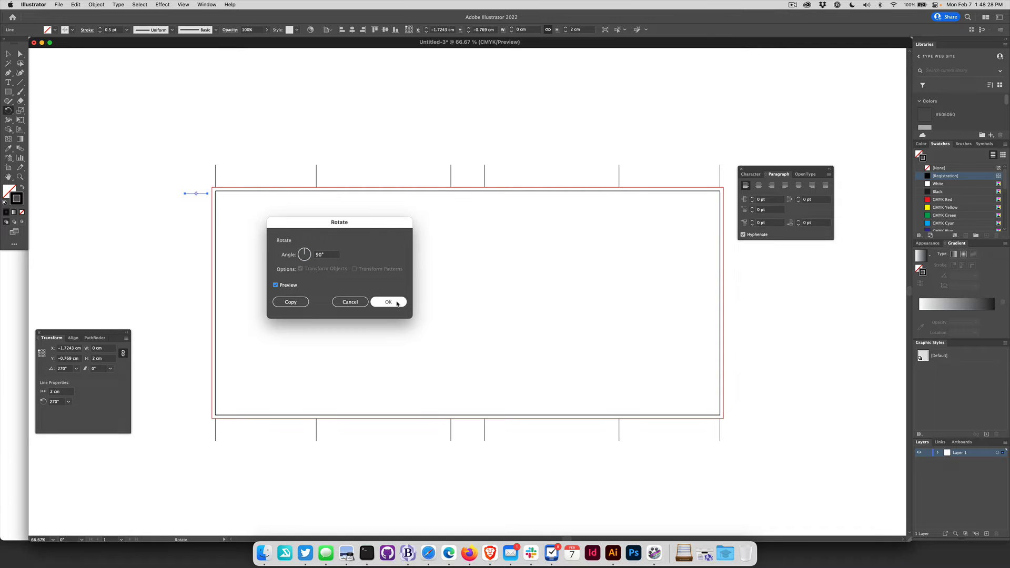
# - Align the horizontal mark with the artboard's top edge at Y 0 cm, its inner end touching the bleed edge
pyautogui.press('v')
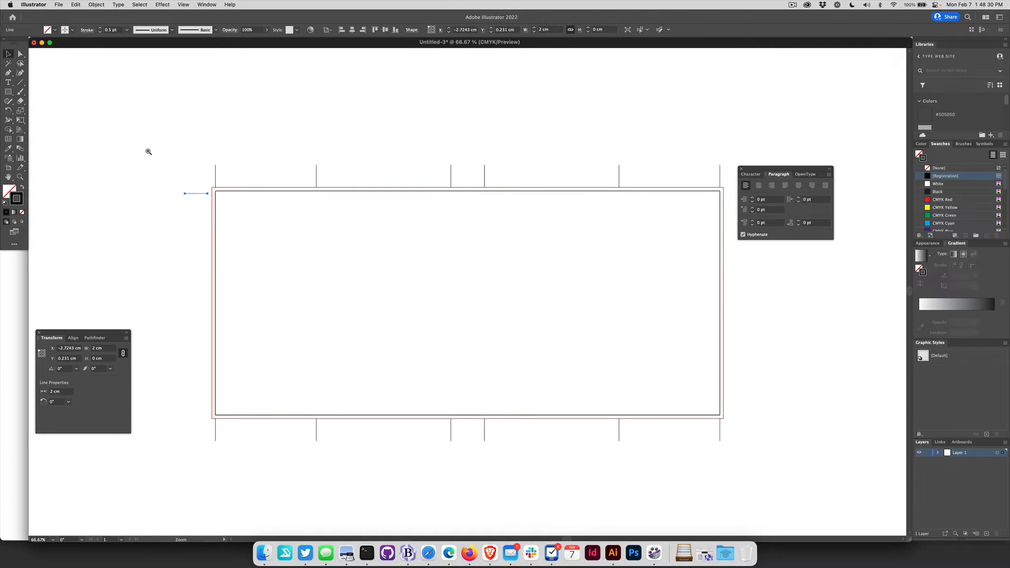
pyautogui.moveTo(148, 151); pyautogui.dragTo(289, 262)
pyautogui.moveTo(395, 234); pyautogui.dragTo(413, 225)
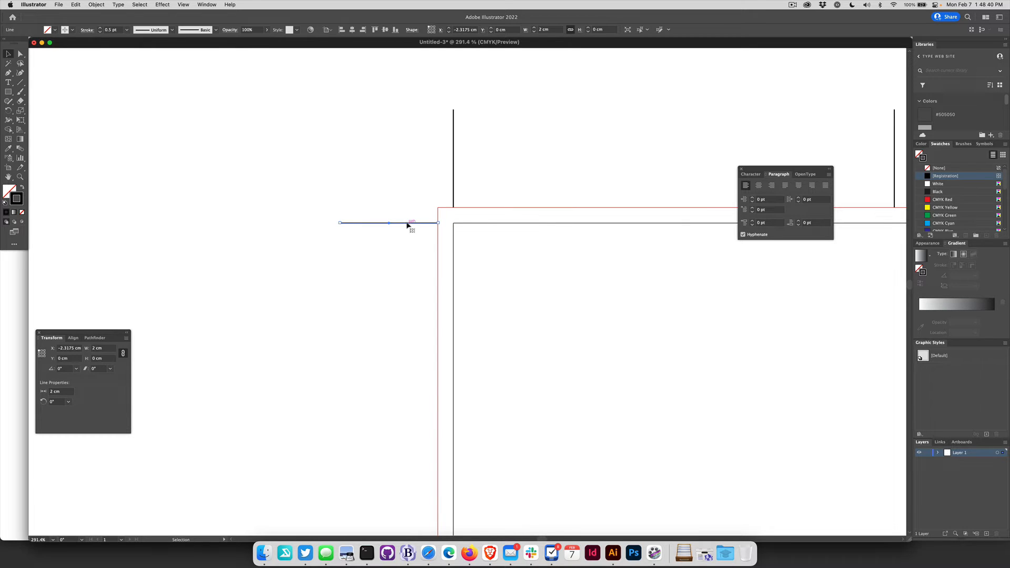
pyautogui.moveTo(413, 223); pyautogui.dragTo(425, 237)
pyautogui.press('super+z')
pyautogui.click(407, 329)
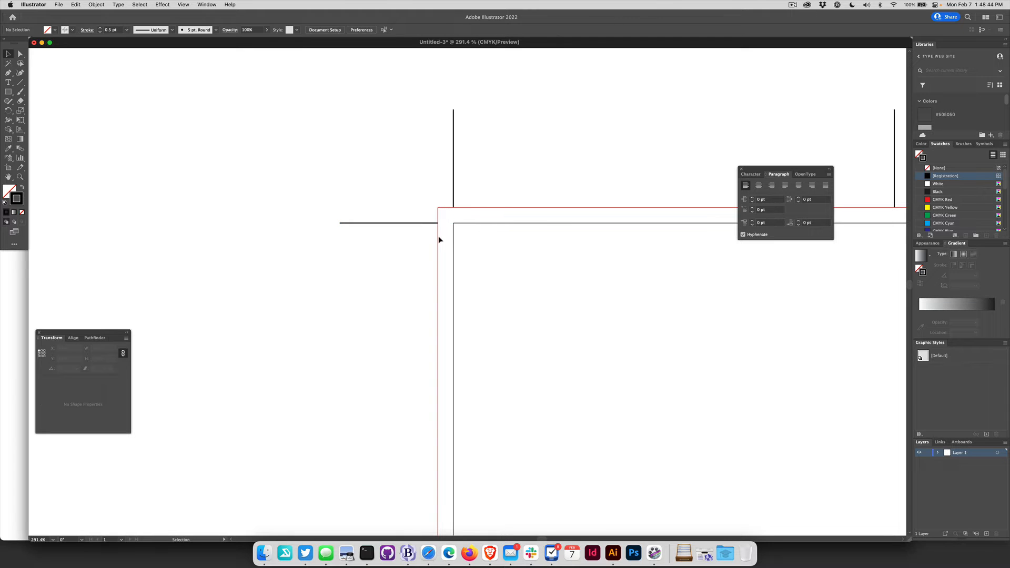
# - Duplicate the horizontal mark straight down onto the artboard's bottom edge at Y 20 cm
pyautogui.scroll(-5, 438, 236)
pyautogui.hscroll(-5, 408, 244)
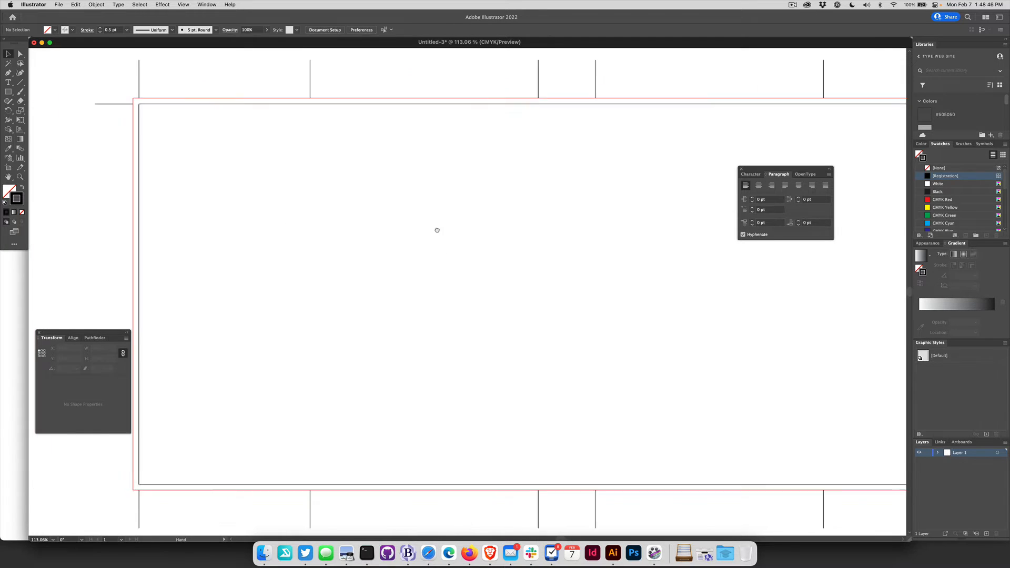
pyautogui.moveTo(255, 104); pyautogui.dragTo(249, 485)
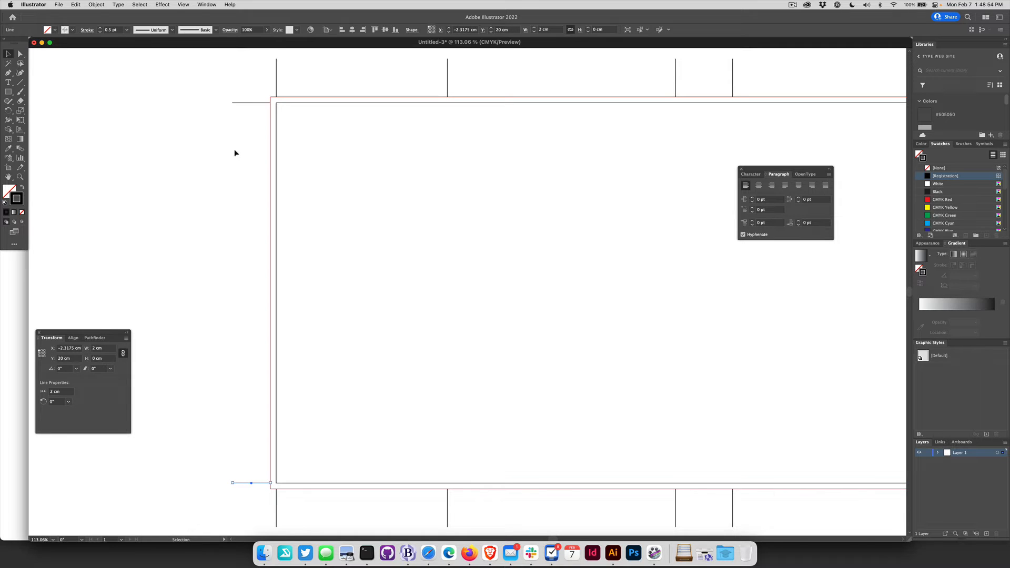
# - Select both horizontal marks beside the back flap and check the vertical distance between them
pyautogui.moveTo(213, 85); pyautogui.dragTo(251, 504)
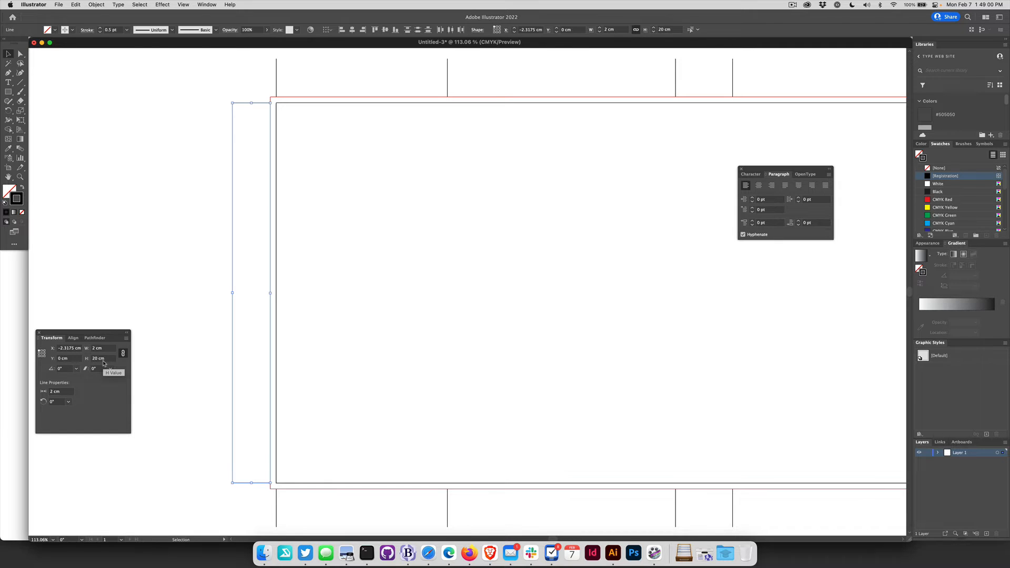
pyautogui.press('super+1')
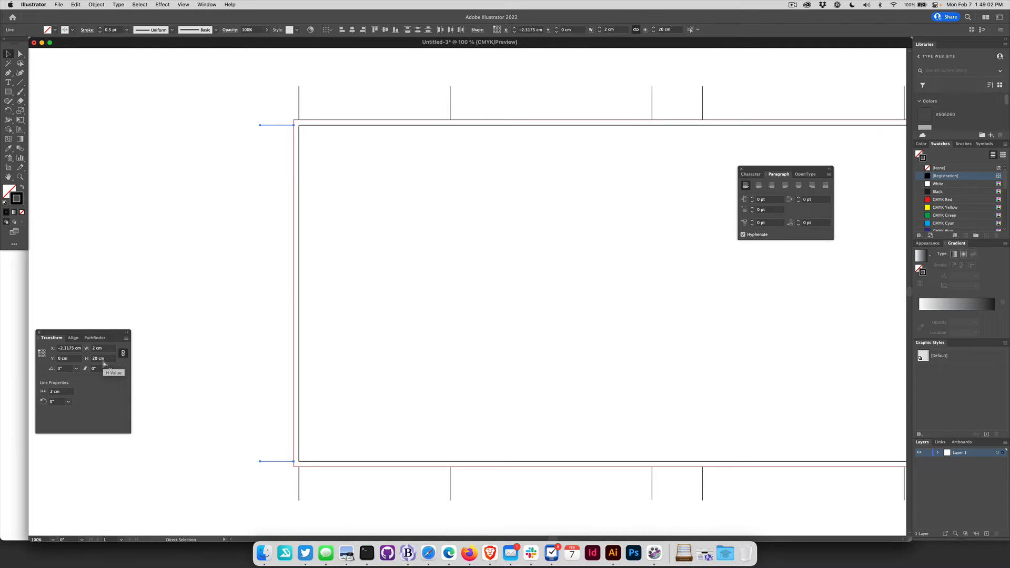
pyautogui.click(402, 351)
# - Duplicate both horizontal marks across to the front flap side, placing them against the outer bleed edge at X 45.3175 cm
pyautogui.press('super+1')
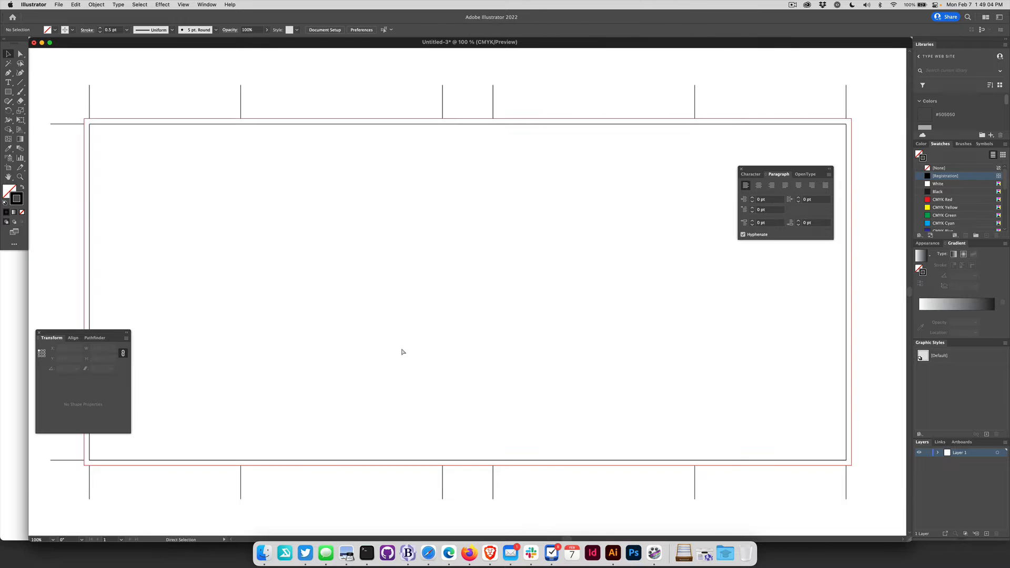
pyautogui.press('v')
pyautogui.moveTo(50, 100); pyautogui.dragTo(862, 466)
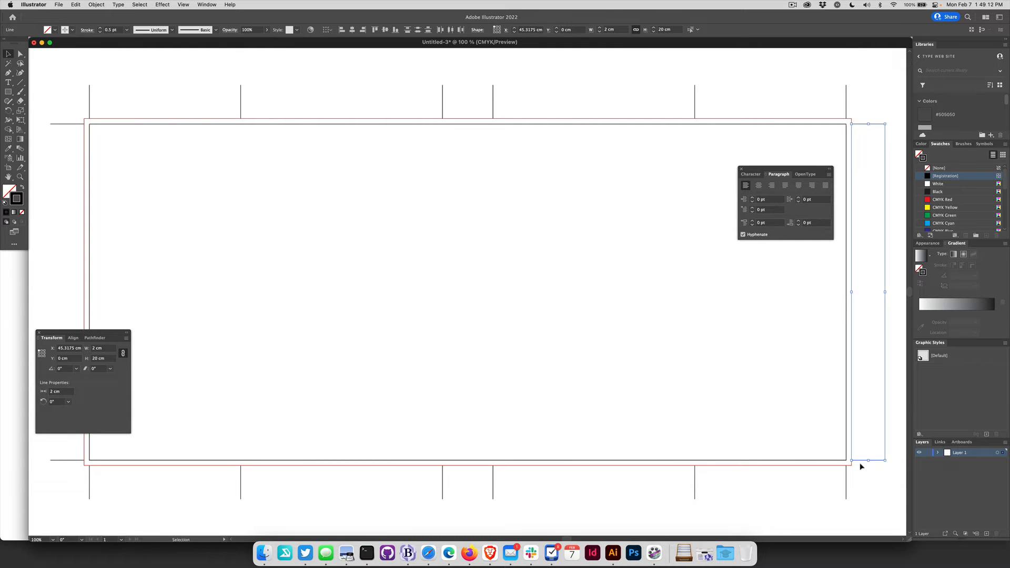
pyautogui.click(867, 478)
# - Select the four inner fold marks above and below the artboard and make their strokes dashed with a 12 pt dash
pyautogui.press('a')
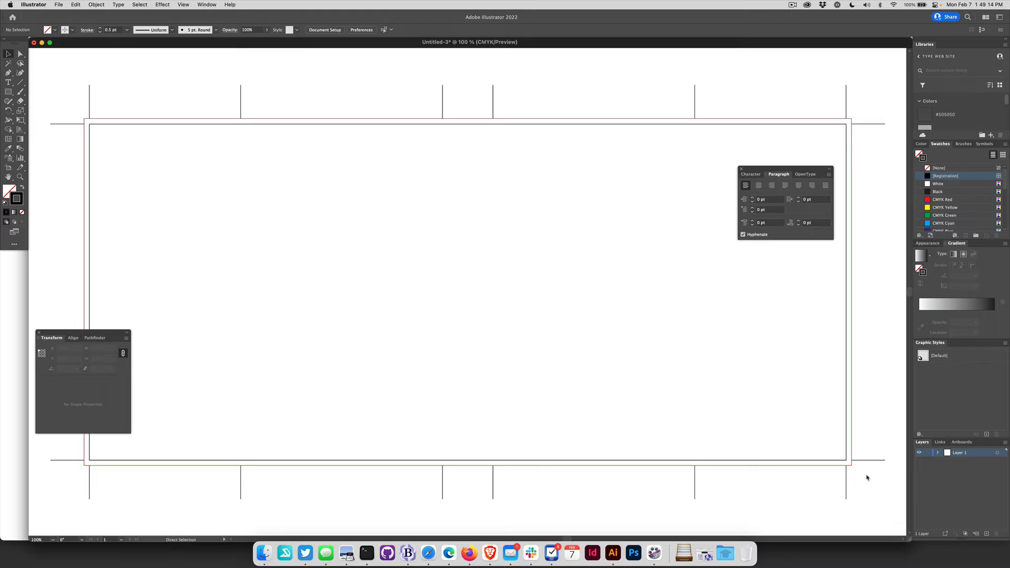
pyautogui.press('v')
pyautogui.moveTo(208, 88); pyautogui.dragTo(700, 109)
pyautogui.scroll(1, 678, 217)
pyautogui.moveTo(728, 507); pyautogui.dragTo(228, 496)
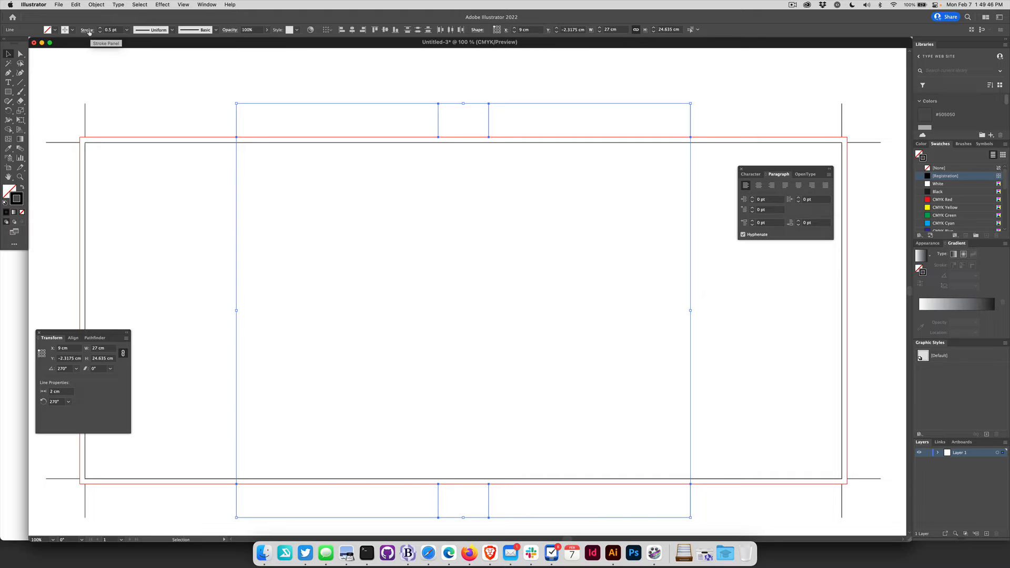
pyautogui.click(88, 30)
pyautogui.click(21, 84)
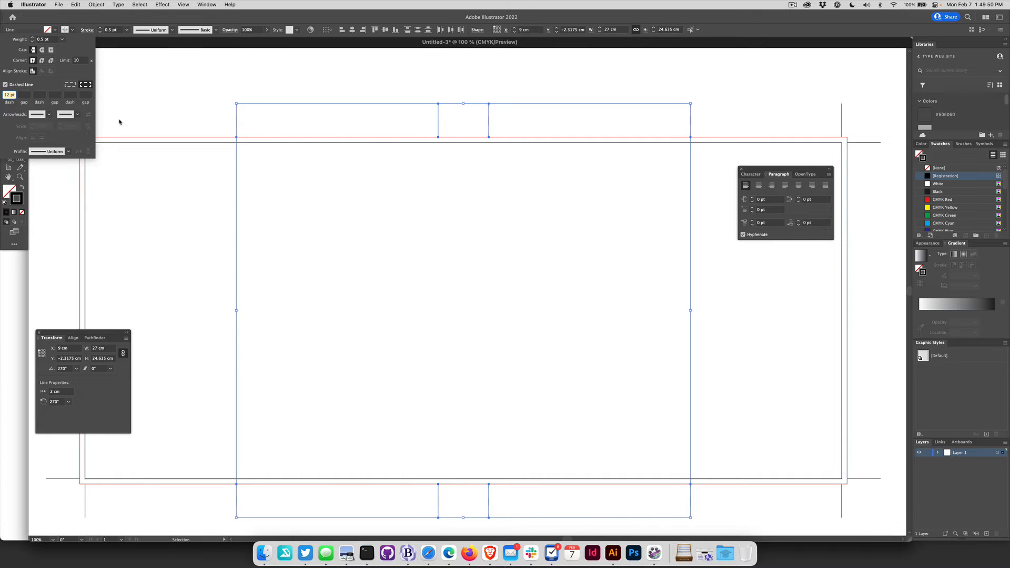
pyautogui.click(140, 106)
pyautogui.click(140, 107)
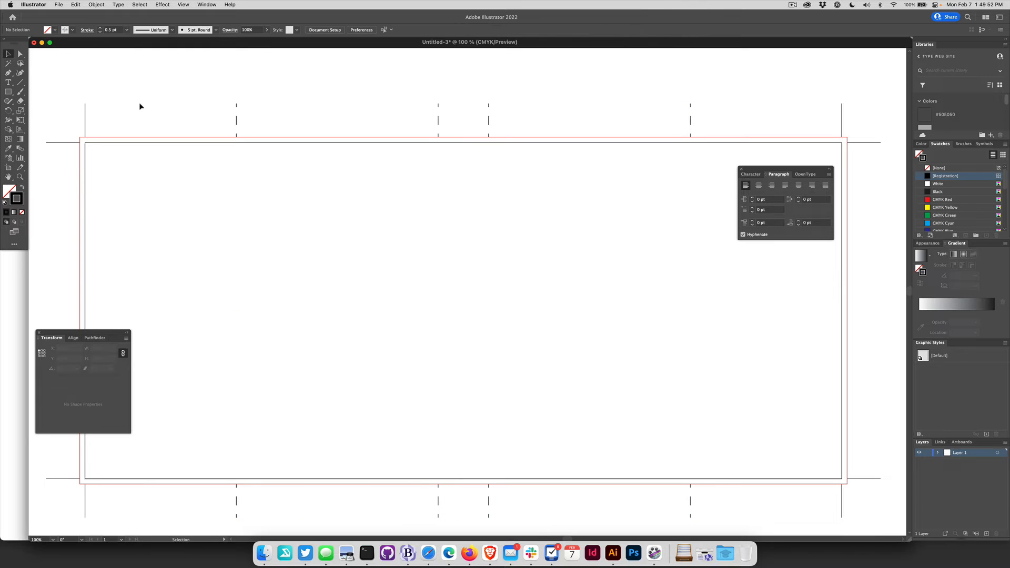
# - Shorten the dash of the fold marks above and below the artboard to 7 pt
pyautogui.moveTo(193, 106); pyautogui.dragTo(605, 129)
pyautogui.hscroll(5, 665, 119)
pyautogui.scroll(-2, 592, 247)
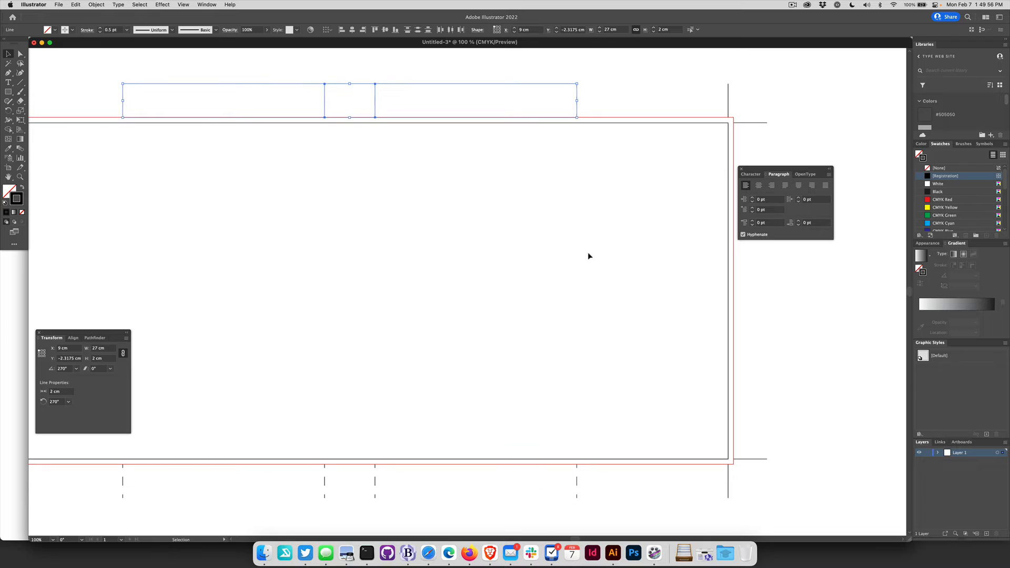
pyautogui.moveTo(104, 485); pyautogui.dragTo(621, 497)
pyautogui.click(177, 59)
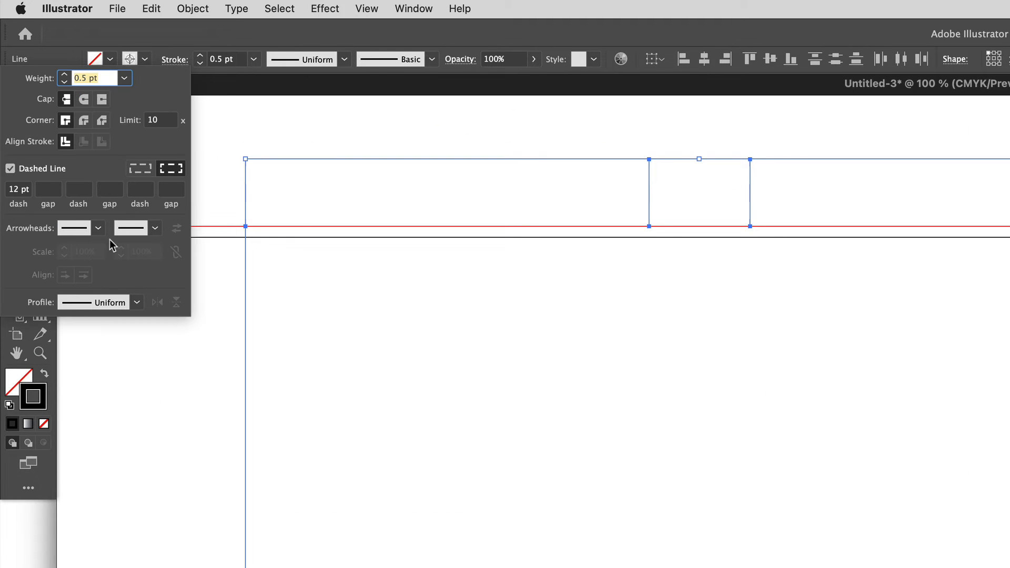
pyautogui.click(23, 188)
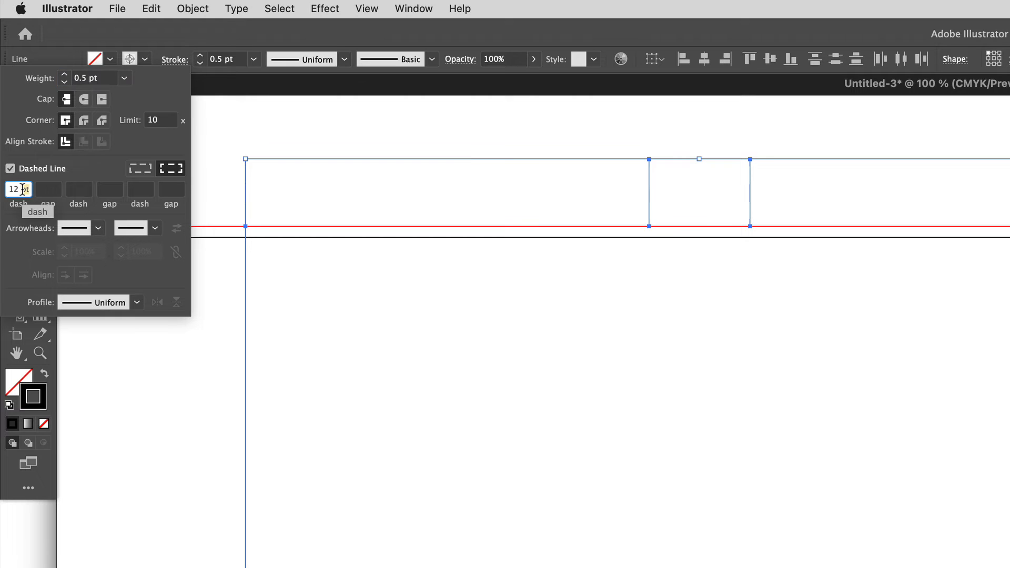
pyautogui.write('7')
pyautogui.press('Return')
pyautogui.click(616, 423)
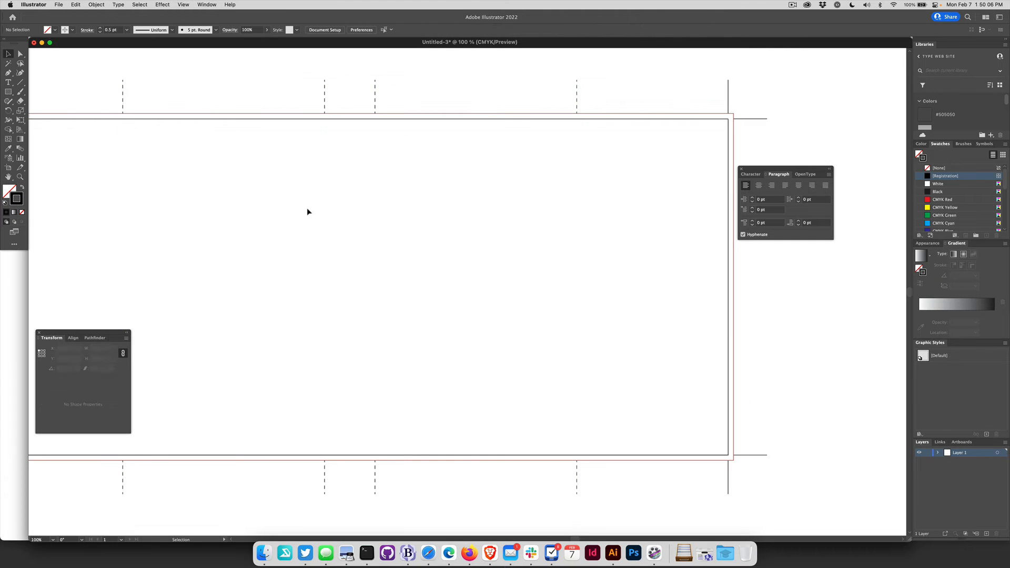
# - Draw a 45 × 20 cm rectangle exactly over the artboard, from its upper-left corner to its lower-right corner
pyautogui.press('super+minus')
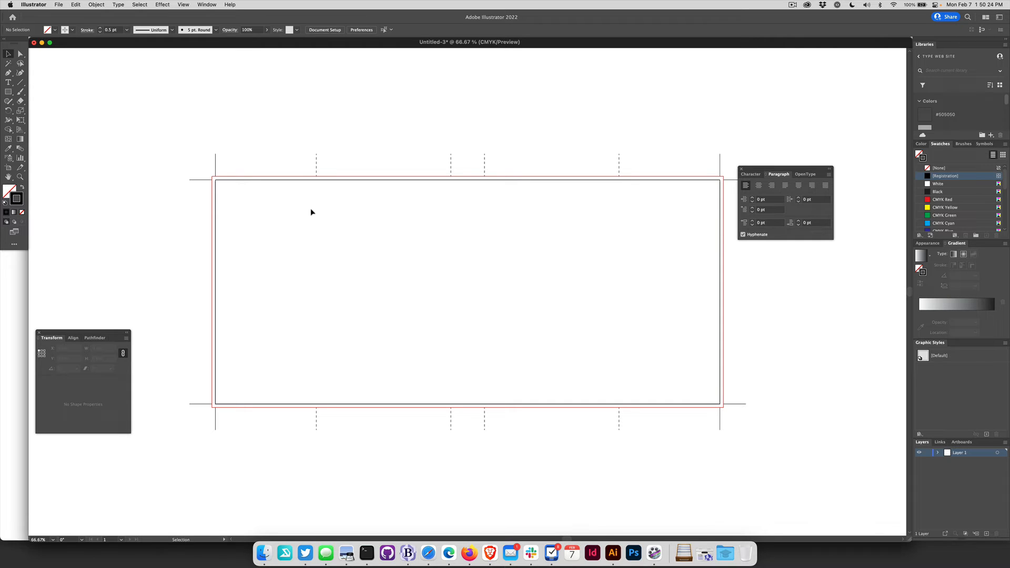
pyautogui.press('m')
pyautogui.moveTo(215, 180); pyautogui.dragTo(720, 403)
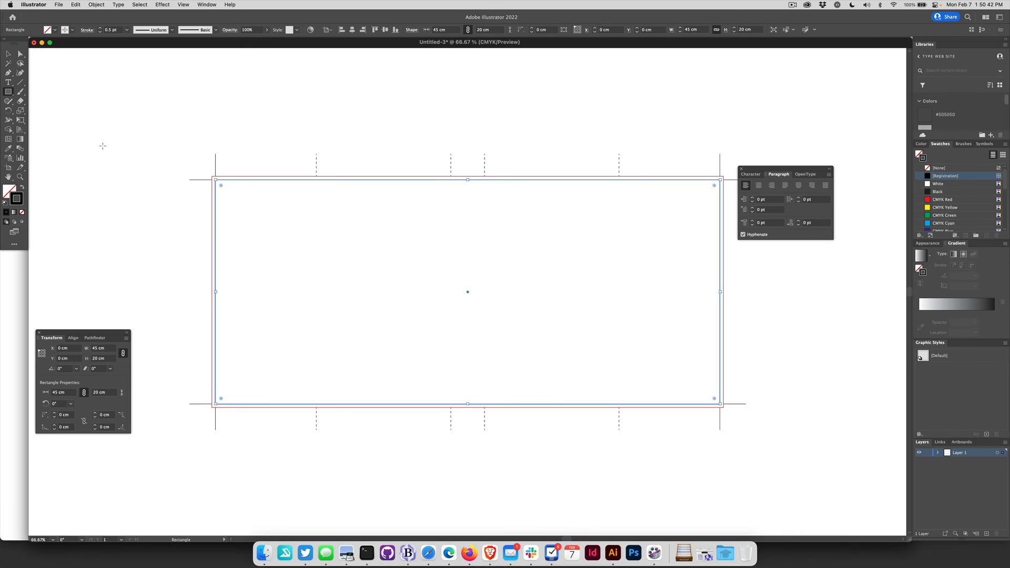
# - Set the rectangle's reference point to its centre and offset its path by -1 cm with mitered joins
pyautogui.press('s')
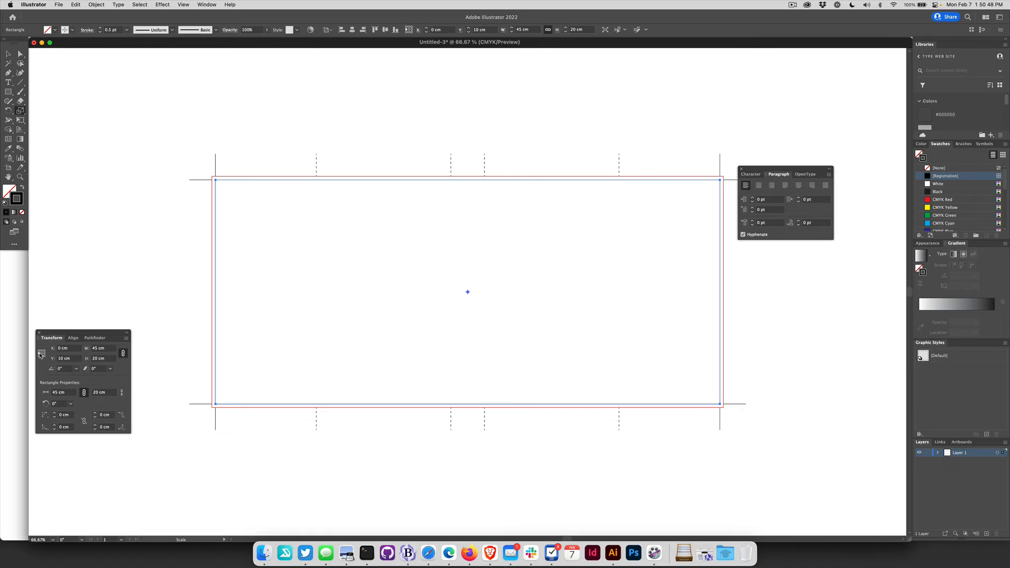
pyautogui.click(41, 353)
pyautogui.click(96, 5)
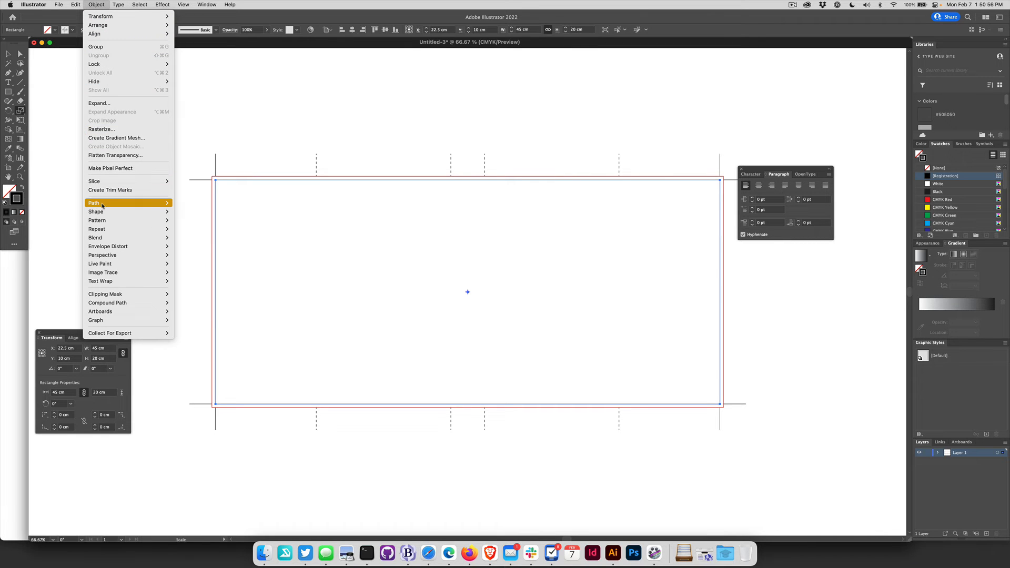
pyautogui.moveTo(121, 204)
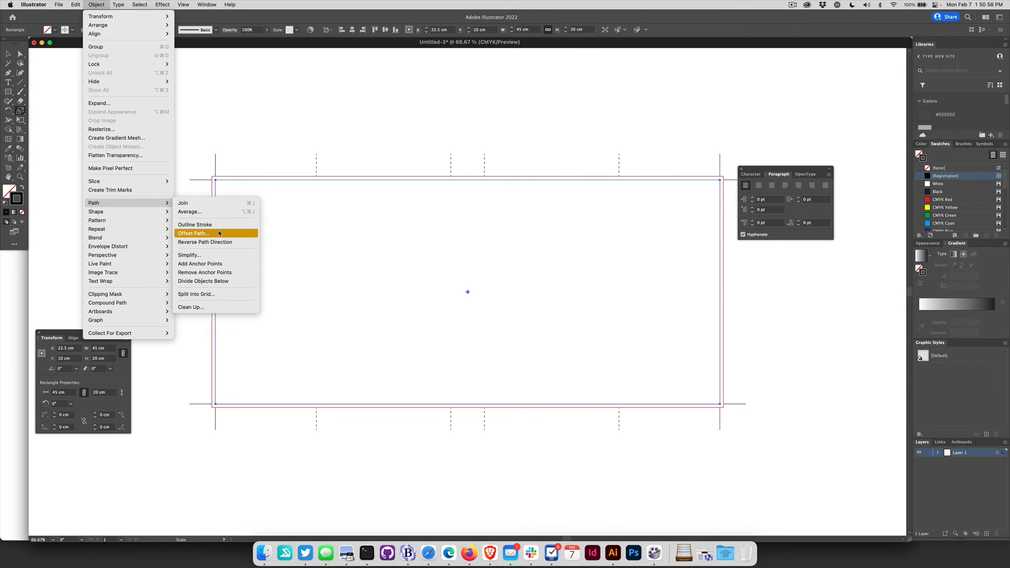
pyautogui.click(219, 233)
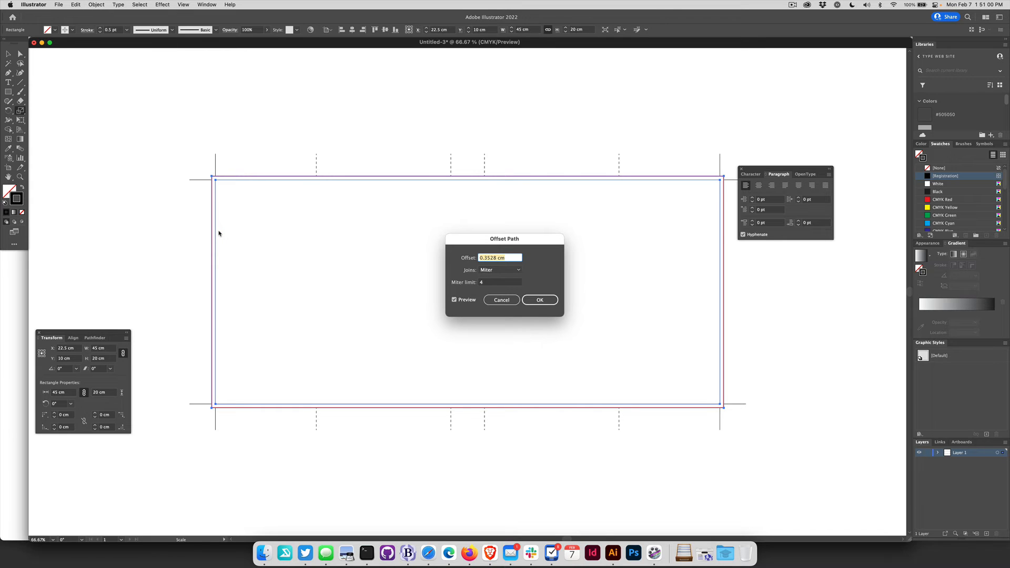
pyautogui.write('-2')
pyautogui.press('Tab')
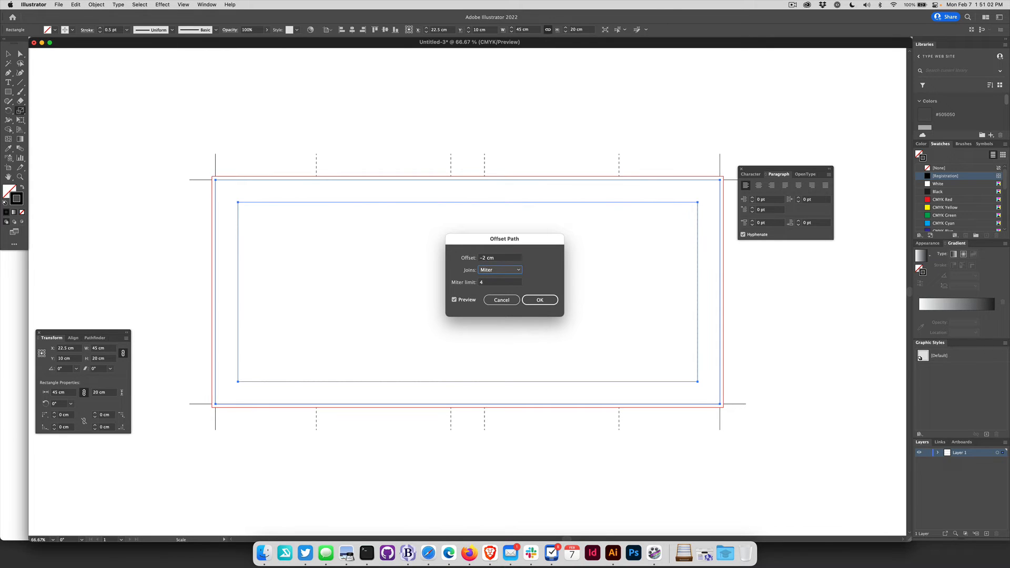
pyautogui.hotkey('shift', 'Tab')
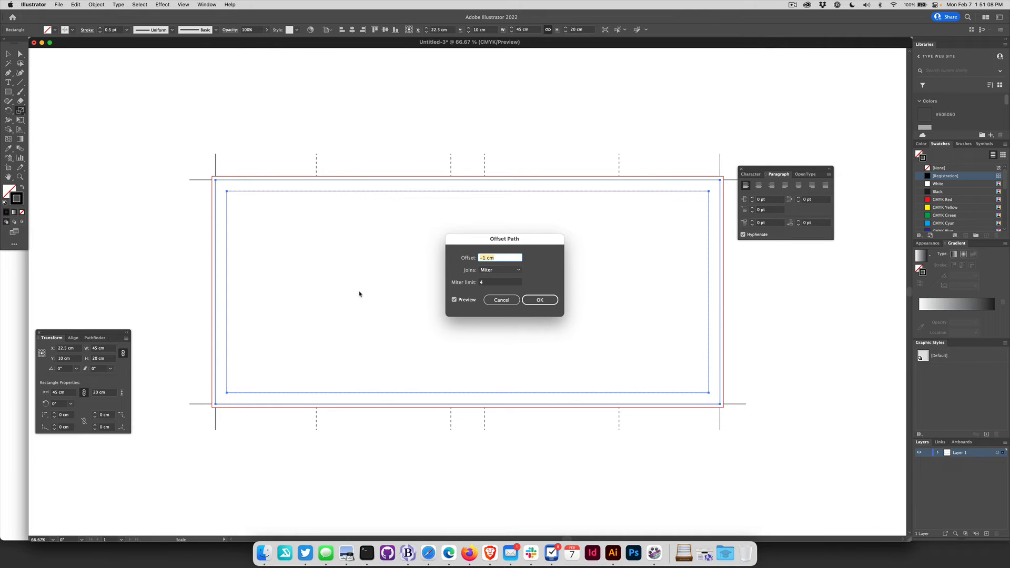
pyautogui.click(536, 304)
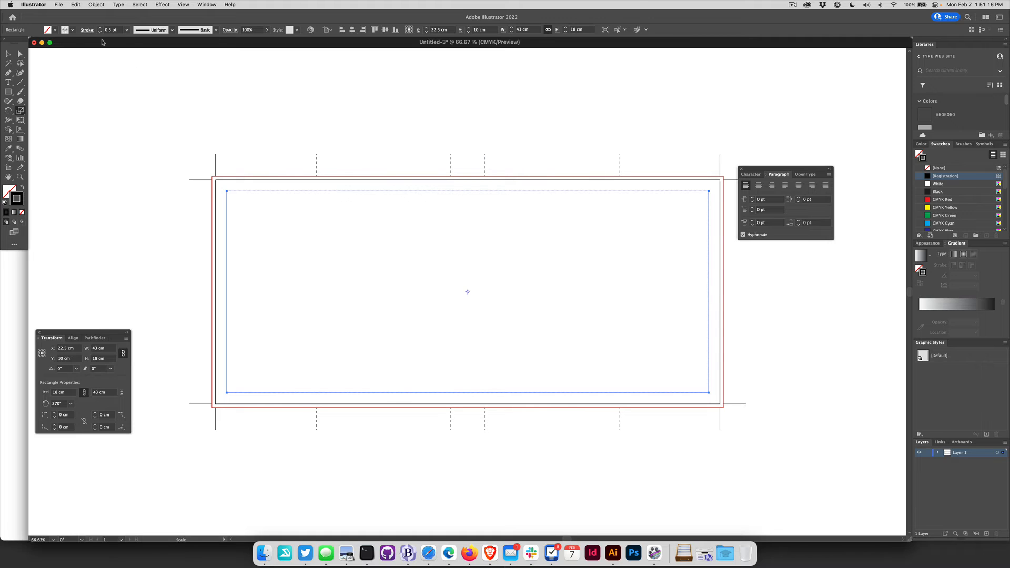
# - Turn off the dashed line on the inset rectangle's stroke
pyautogui.click(88, 29)
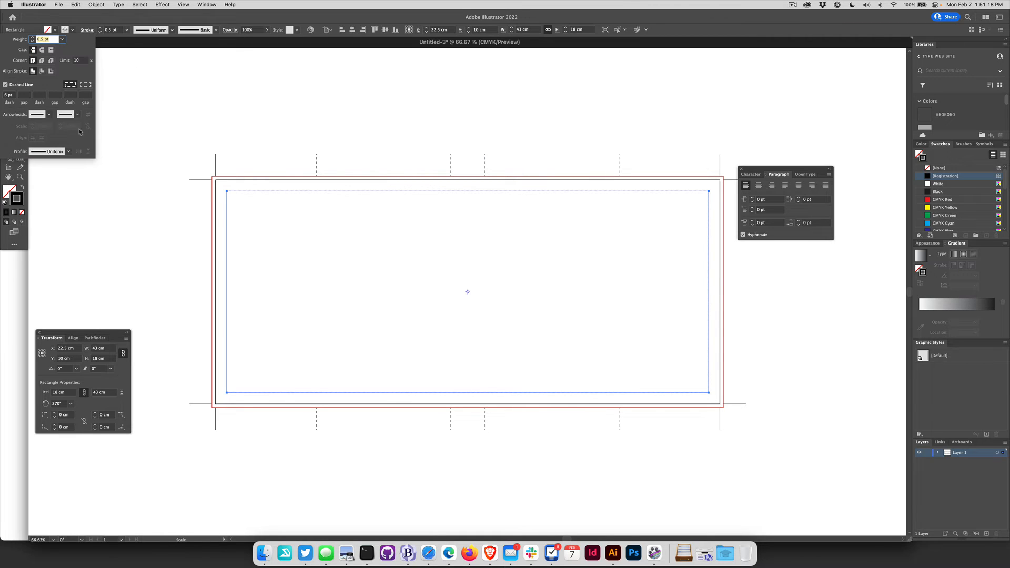
pyautogui.click(28, 87)
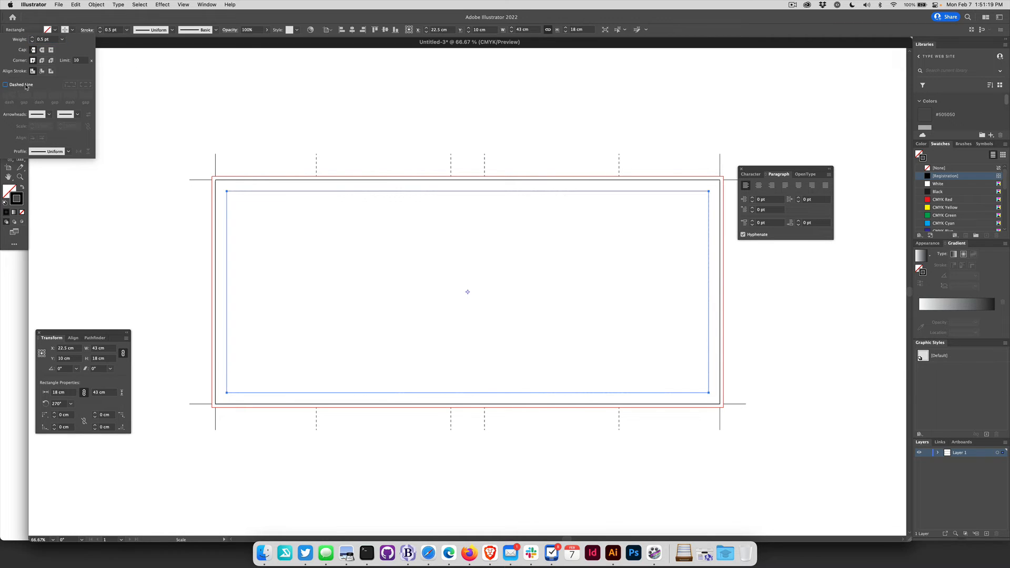
pyautogui.click(108, 18)
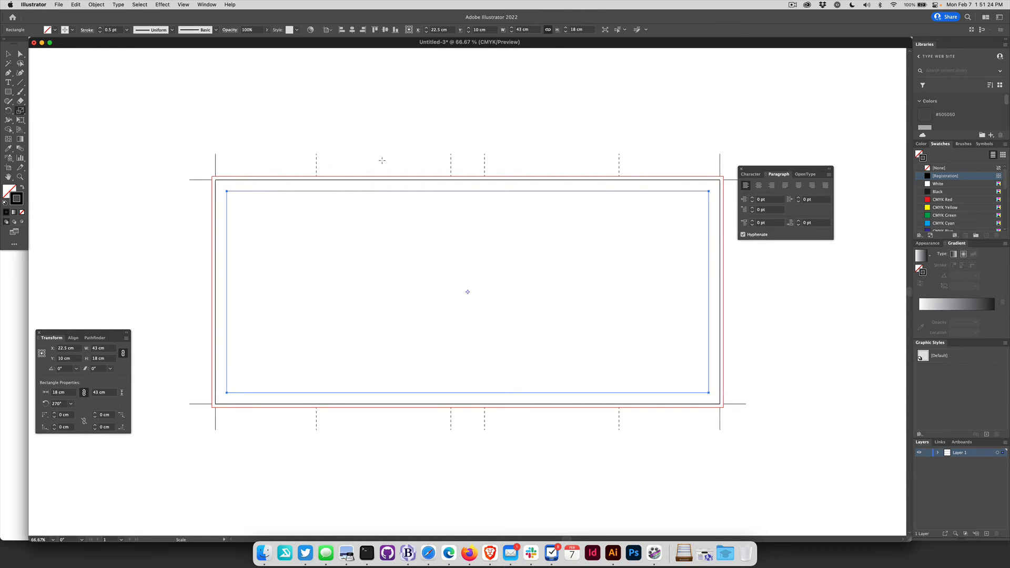
# - Draw an 18 cm vertical line inside the inset rectangle at the back flap fold and copy it to the other three folds
pyautogui.click(21, 84)
pyautogui.press('super+shift+a')
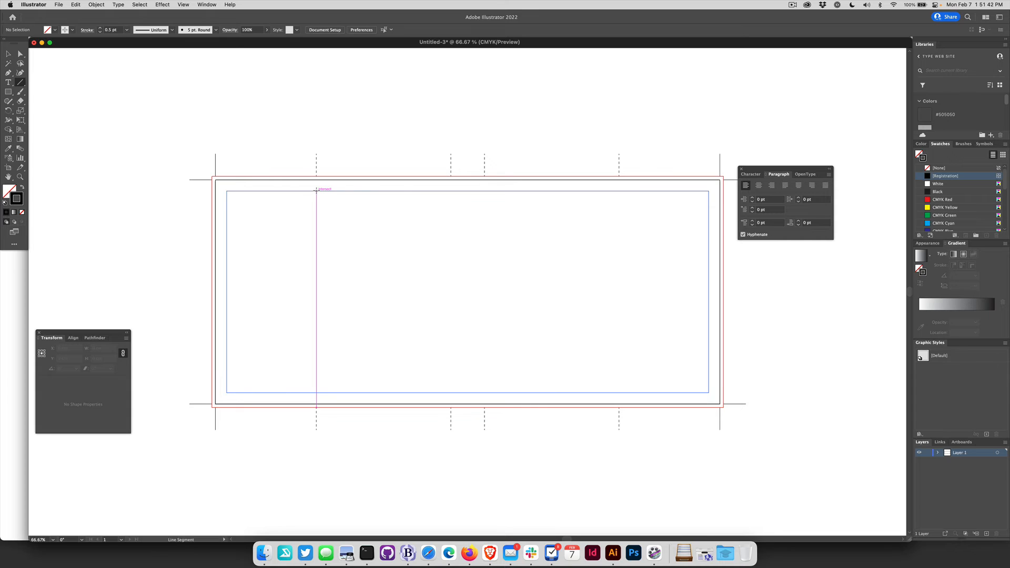
pyautogui.moveTo(317, 191); pyautogui.dragTo(333, 393)
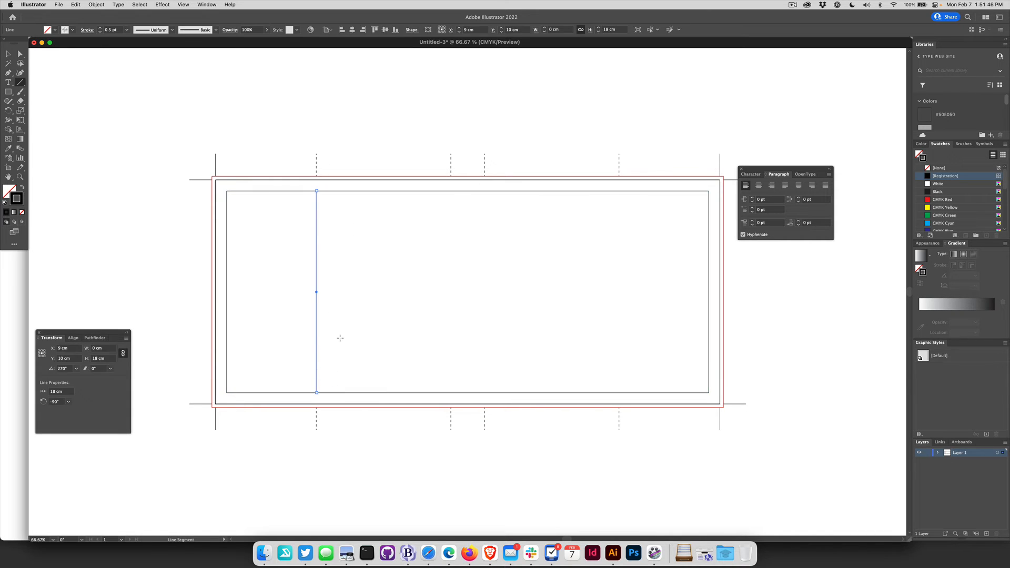
pyautogui.press('v')
pyautogui.moveTo(316, 345); pyautogui.dragTo(620, 356)
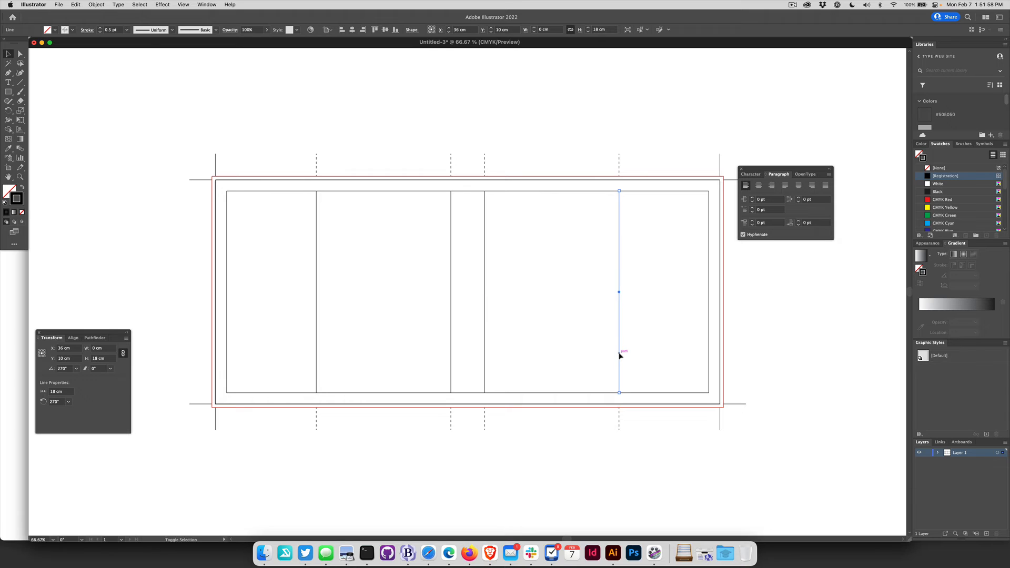
pyautogui.click(556, 336)
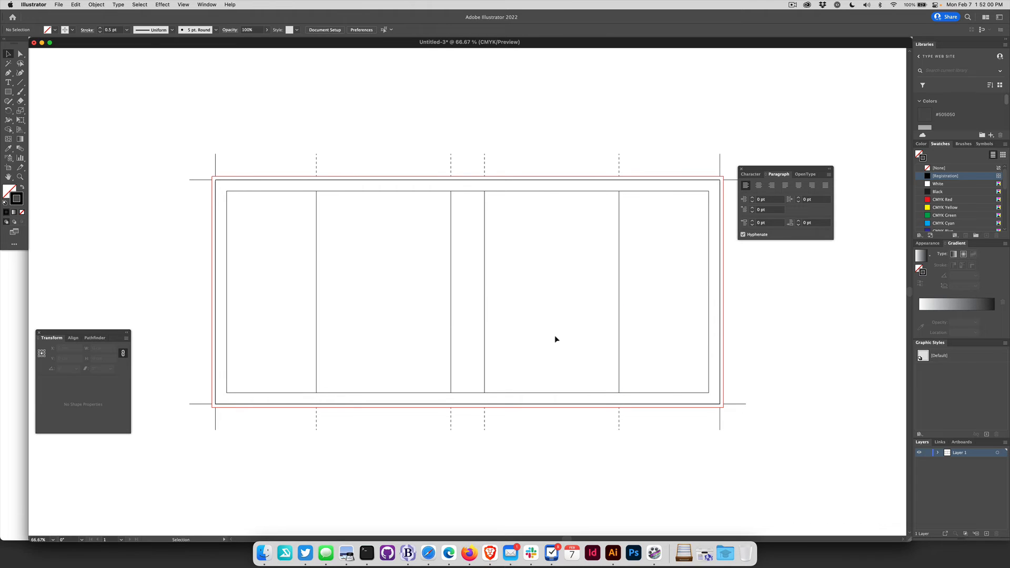
# - Select the outer 45 × 20 cm rectangle on the artboard edge and delete it
pyautogui.moveTo(235, 188); pyautogui.dragTo(717, 401)
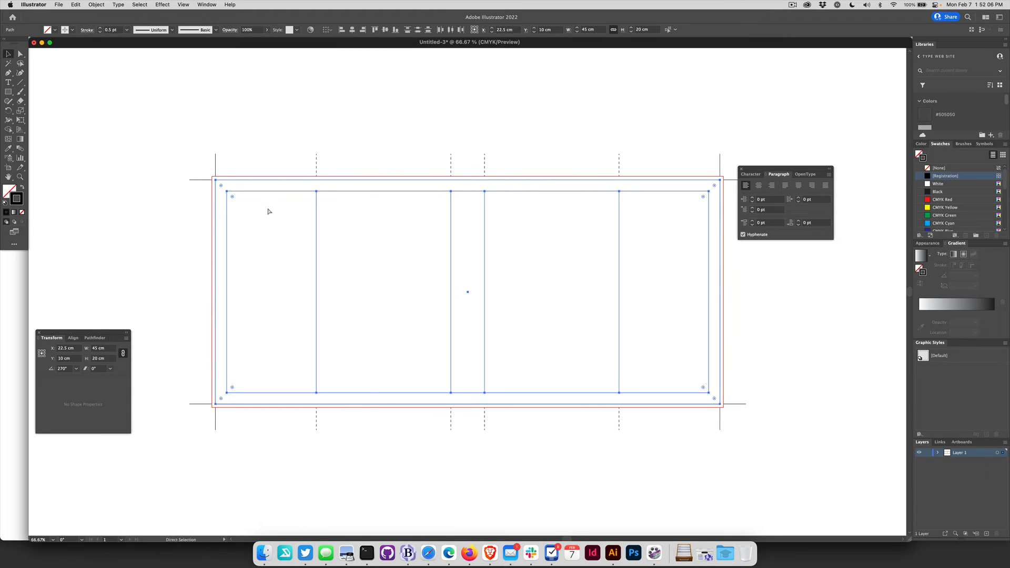
pyautogui.press('super+shift+a')
pyautogui.click(267, 182)
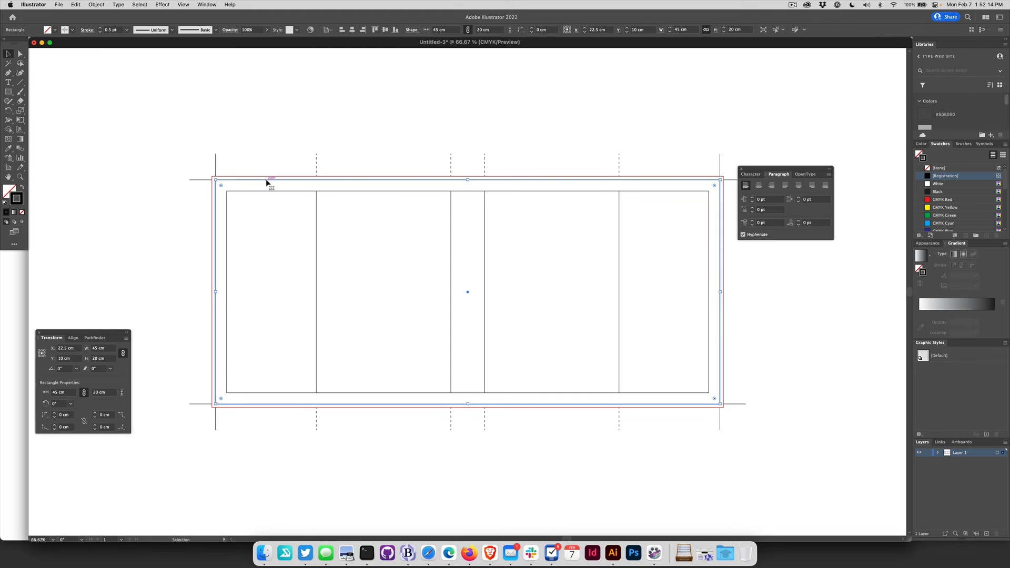
pyautogui.press('super+shift+a')
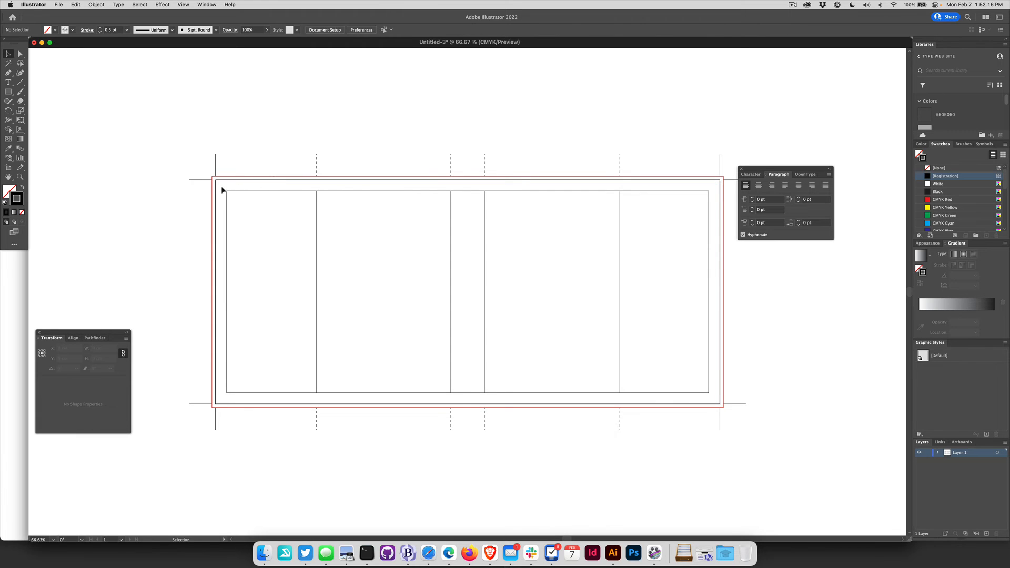
# - Select the inset rectangle and four fold lines, change their stroke to Black and convert them into guides
pyautogui.moveTo(222, 190); pyautogui.dragTo(713, 401)
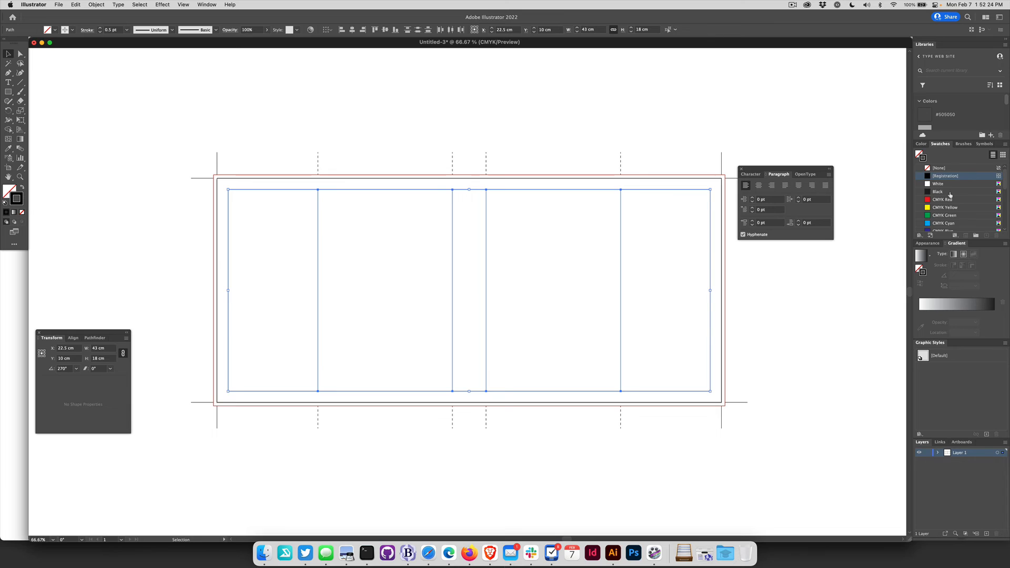
pyautogui.click(950, 192)
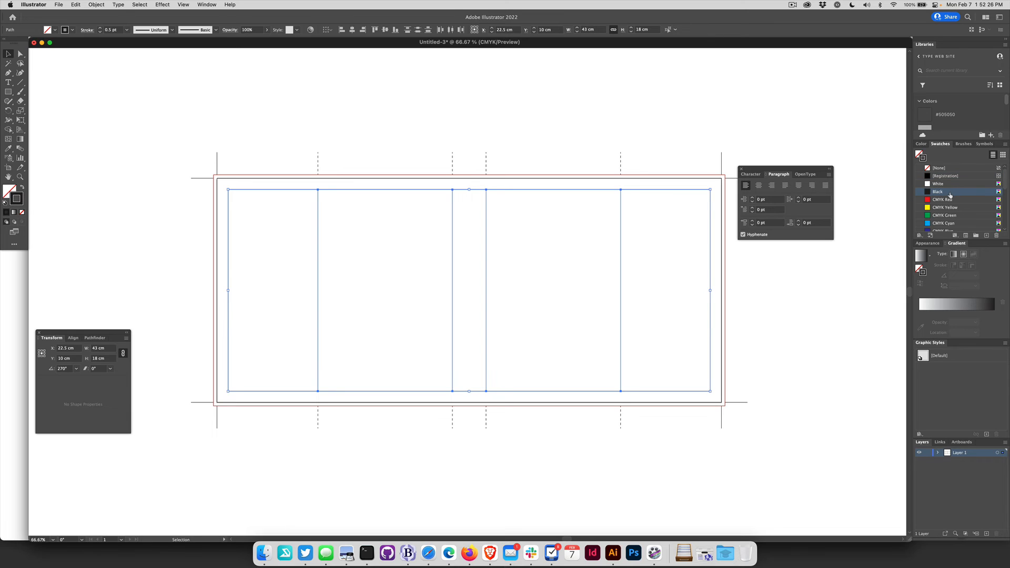
pyautogui.click(185, 5)
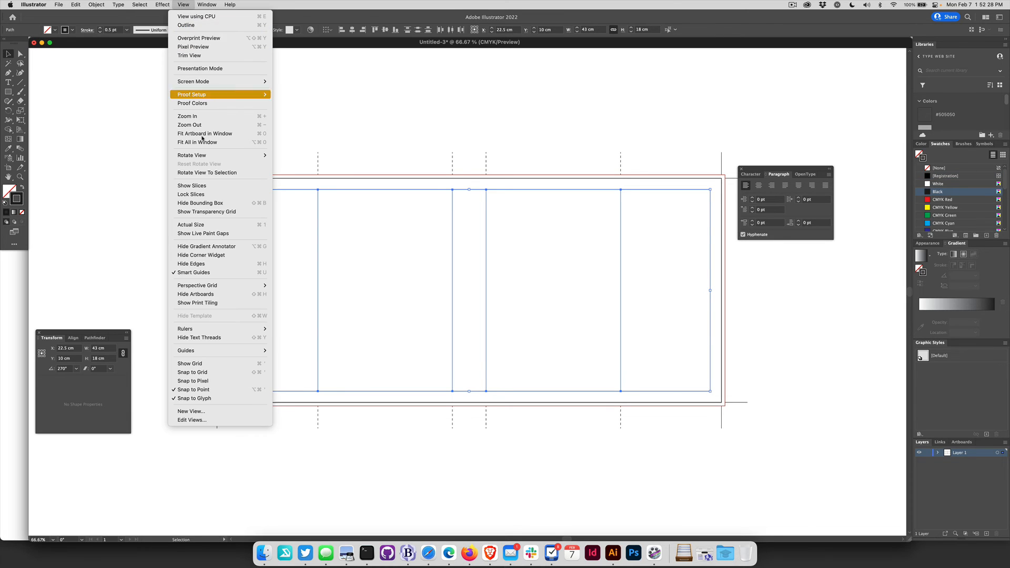
pyautogui.moveTo(241, 350)
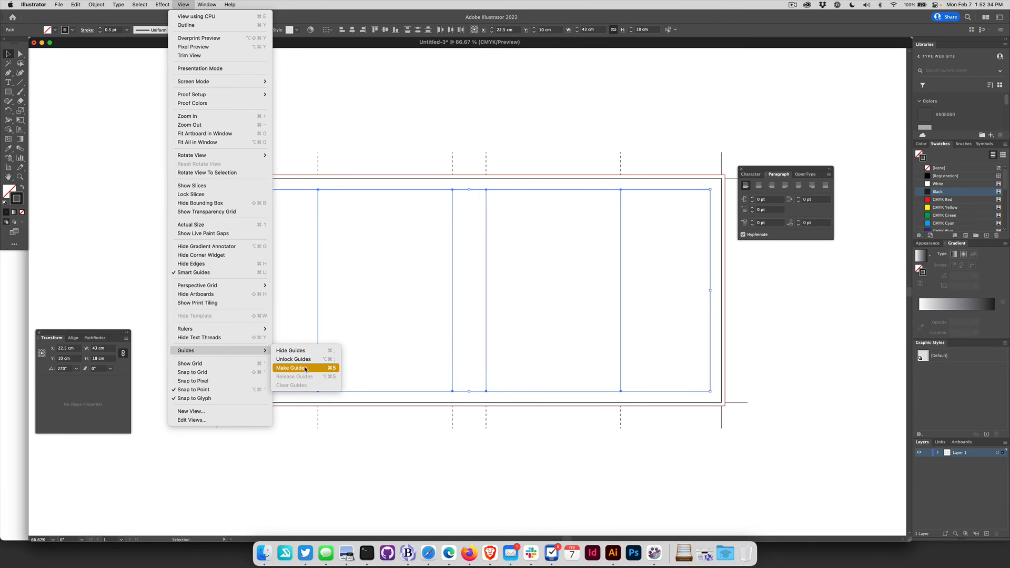
pyautogui.click(306, 369)
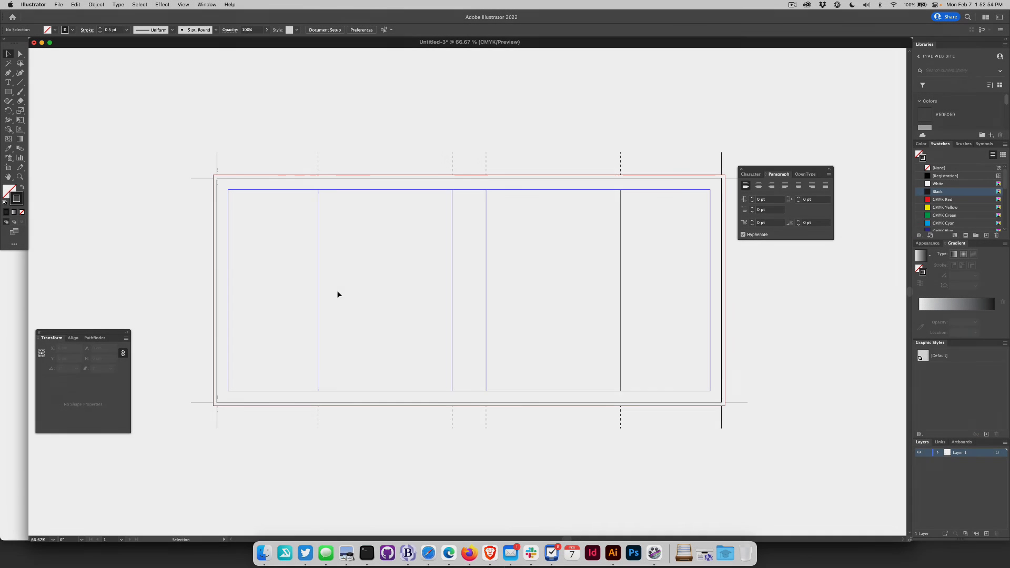
# - Draw a second artboard of about 49.6 × 24.6 cm enclosing the first artboard and all trim and fold marks
pyautogui.hscroll(2, 444, 305)
pyautogui.scroll(-1, 444, 304)
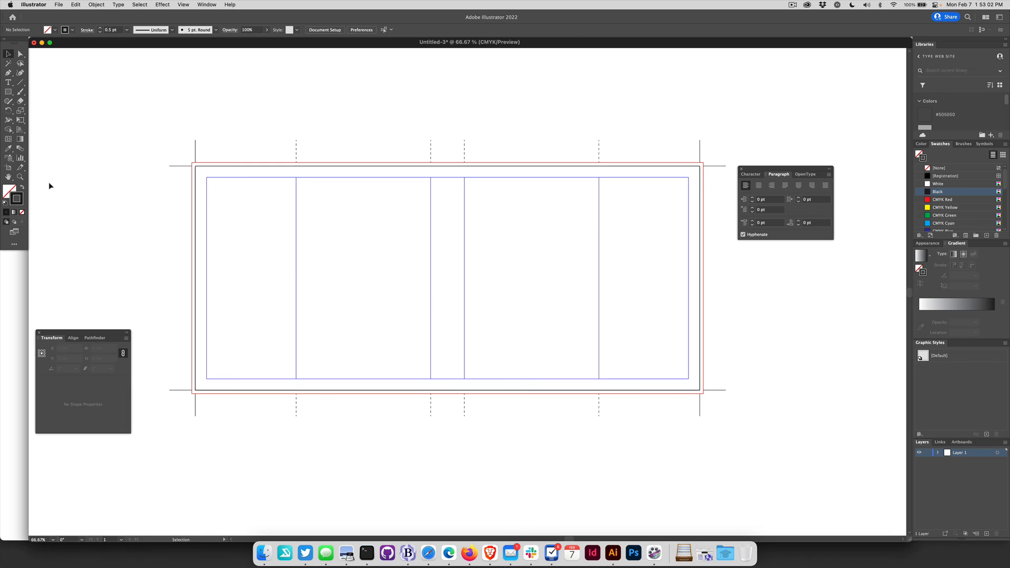
pyautogui.click(8, 168)
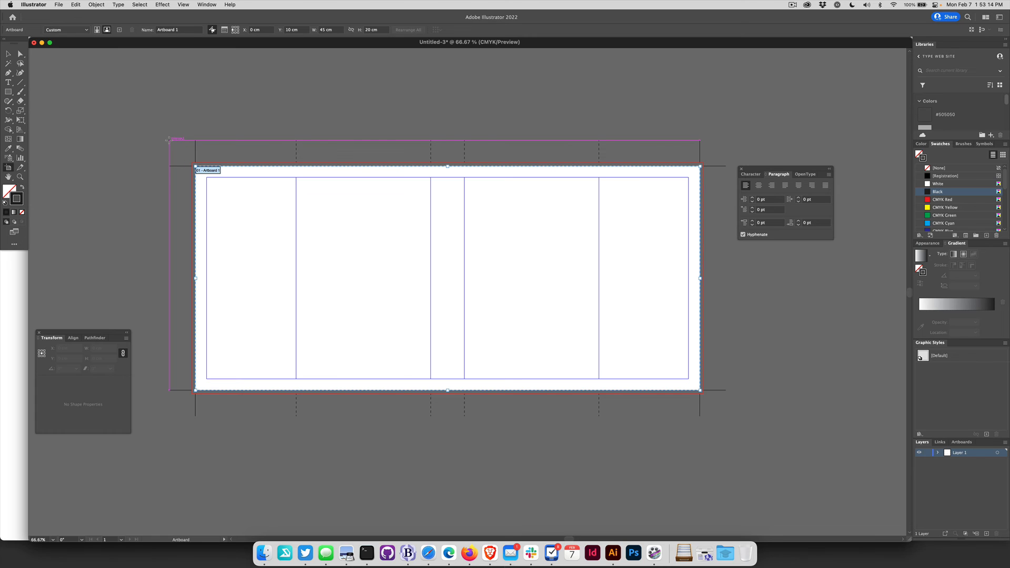
pyautogui.moveTo(168, 139); pyautogui.dragTo(728, 417)
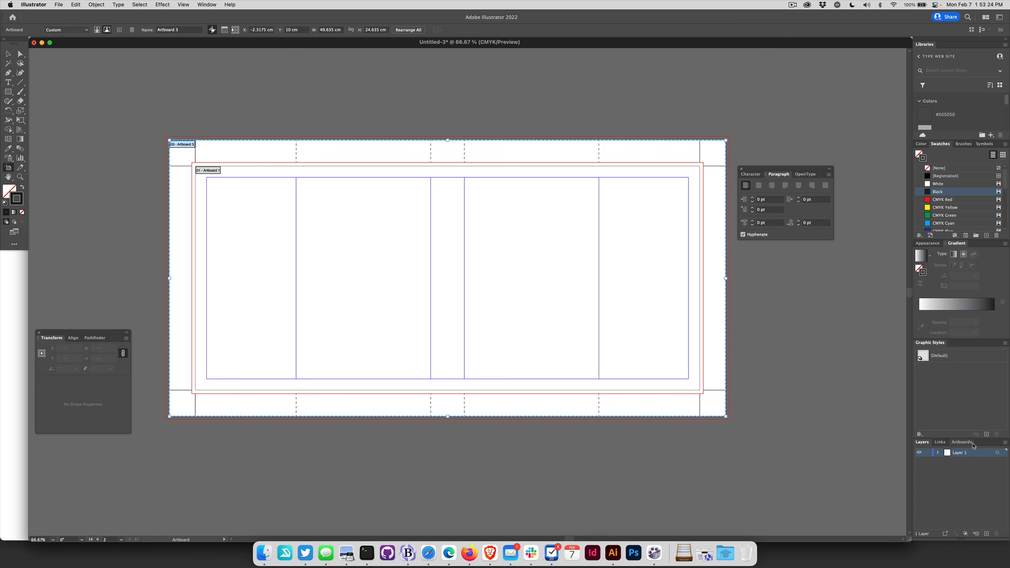
# - Detach the artboard list from its group and rename Artboard 1 as Dust Cover
pyautogui.moveTo(968, 443); pyautogui.dragTo(769, 302)
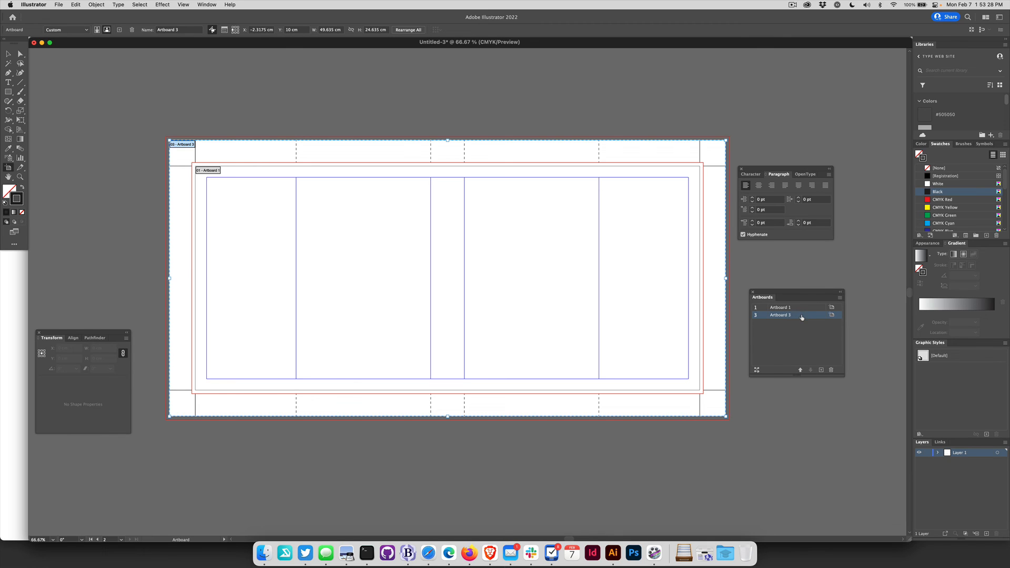
pyautogui.press('Escape')
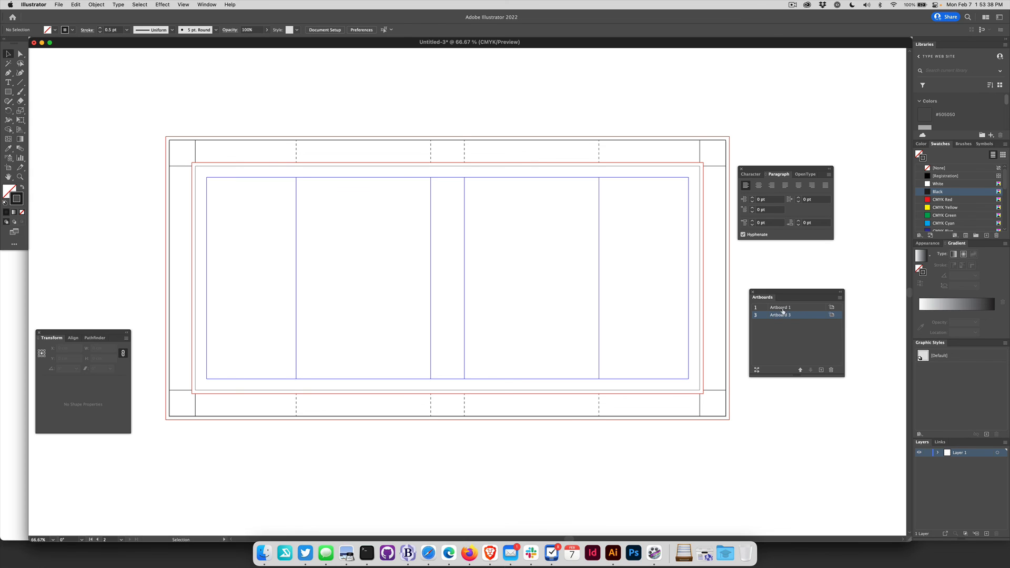
pyautogui.doubleClick(810, 310)
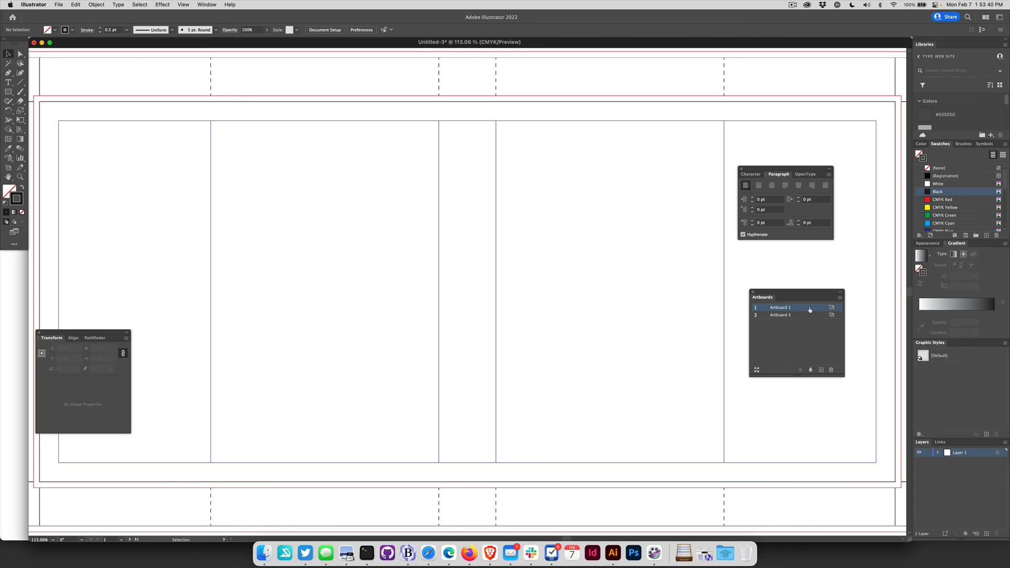
pyautogui.doubleClick(800, 310)
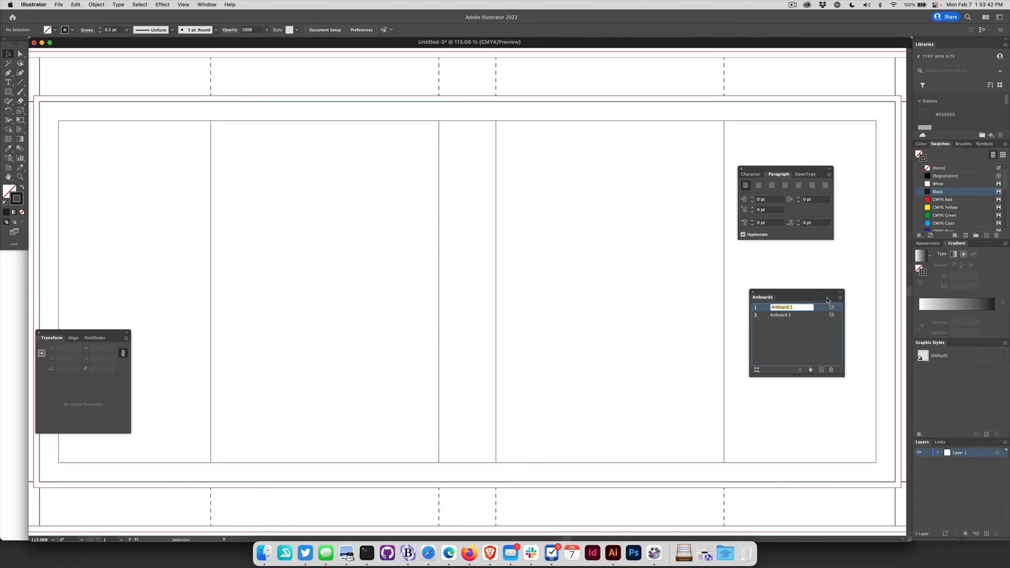
pyautogui.write('Duct Cover')
pyautogui.press('Return')
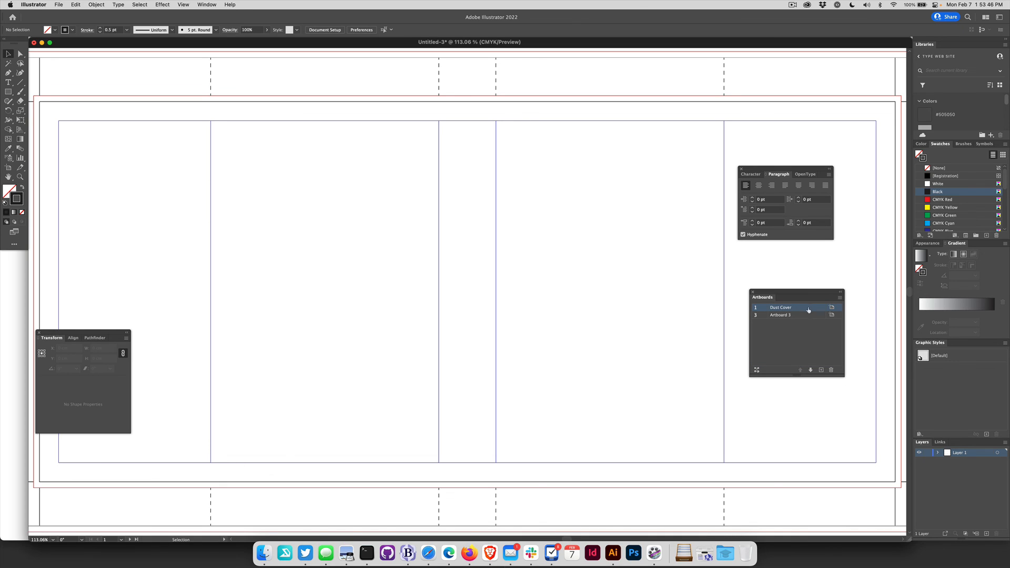
# - Rename Artboard 3 as Outside Artboard and fit that artboard in the window
pyautogui.doubleClick(786, 316)
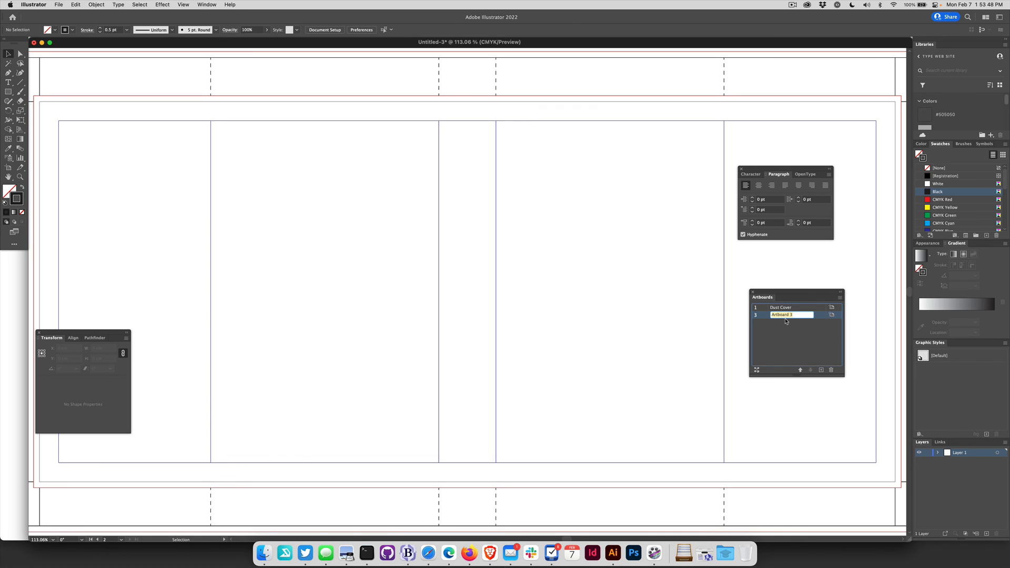
pyautogui.write('Outside Artboard')
pyautogui.press('Return')
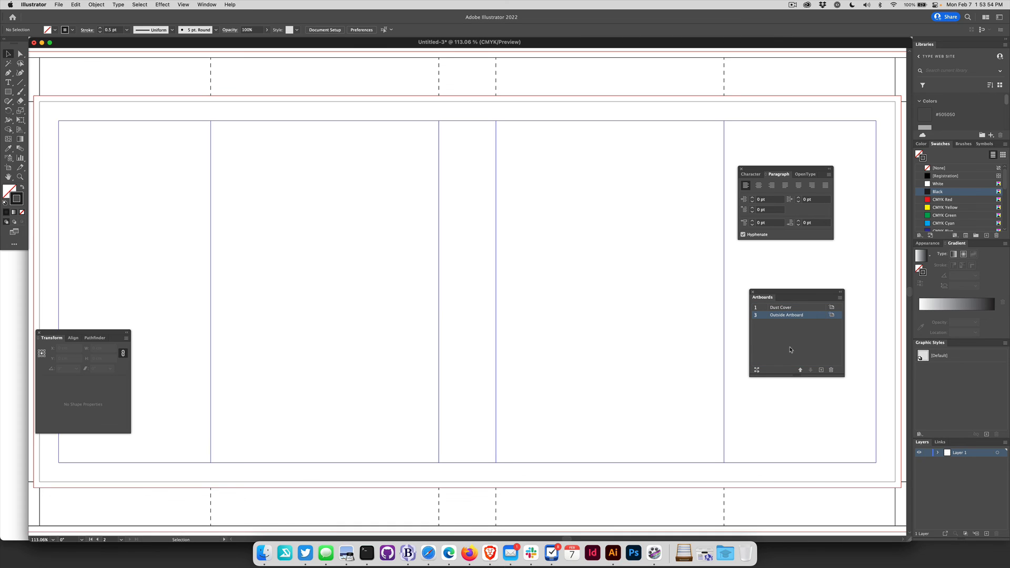
pyautogui.doubleClick(821, 316)
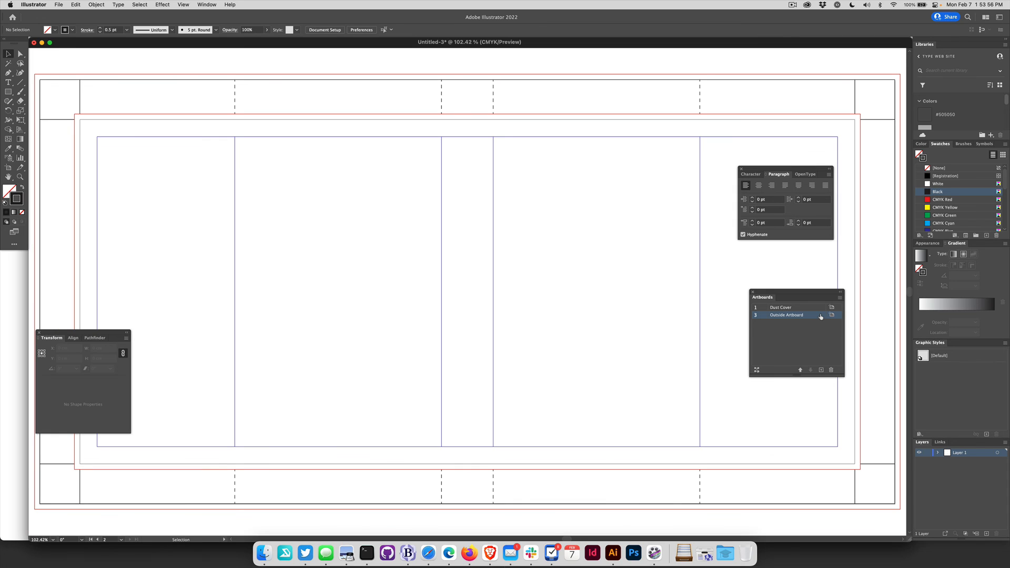